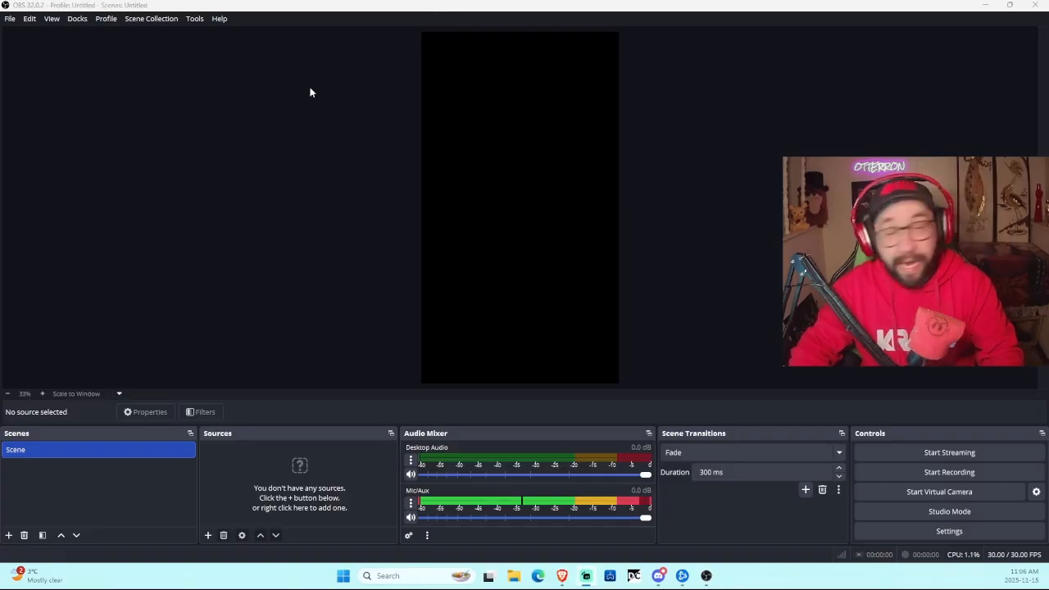
Step: Create a new profile with the channel's name, keeping the auto-configuration wizard enabled
click(10, 20)
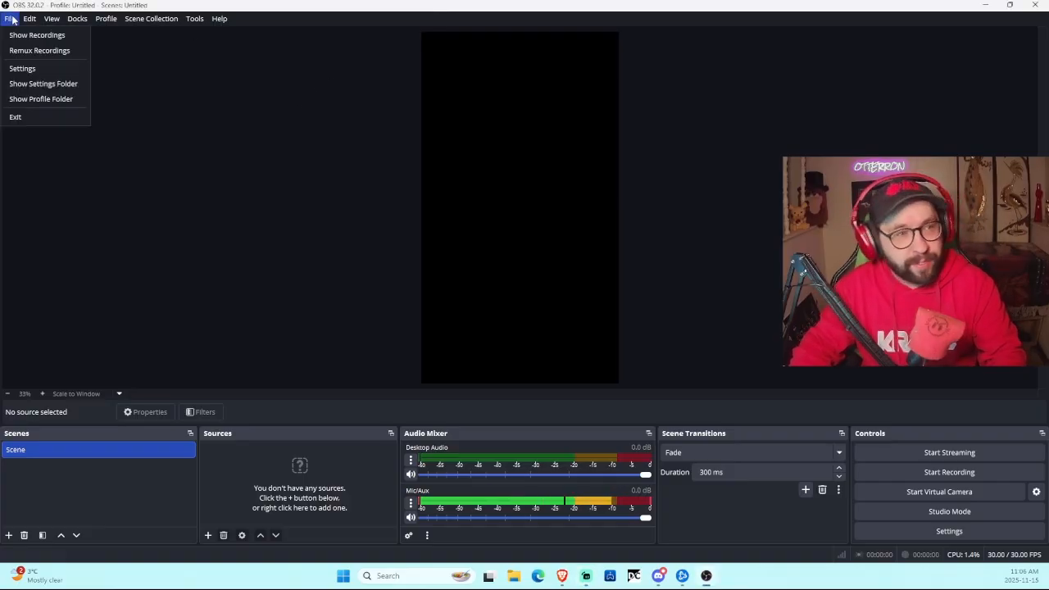
mouse_move(107, 19)
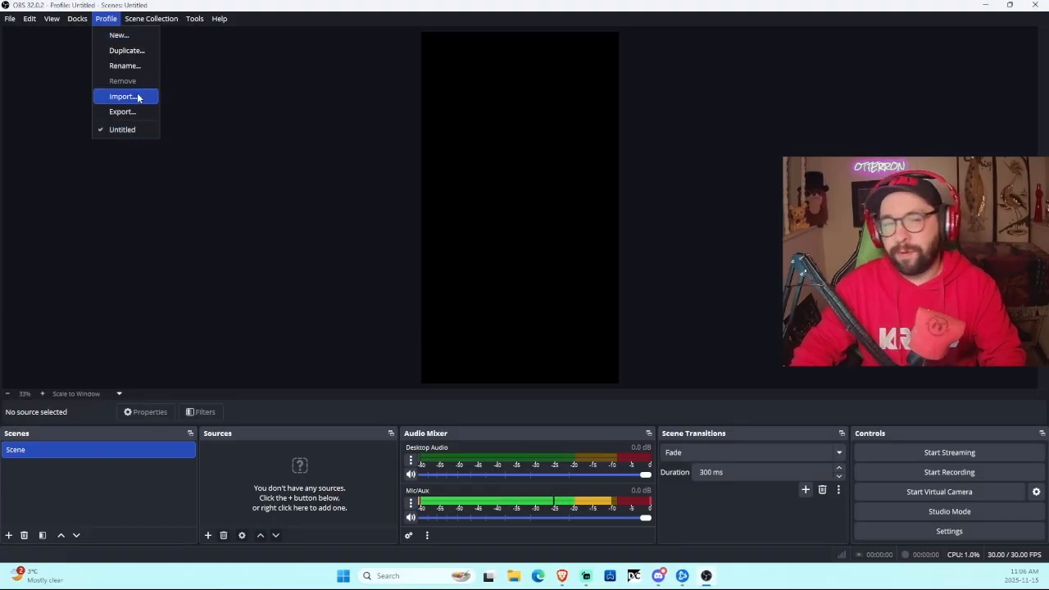
click(134, 36)
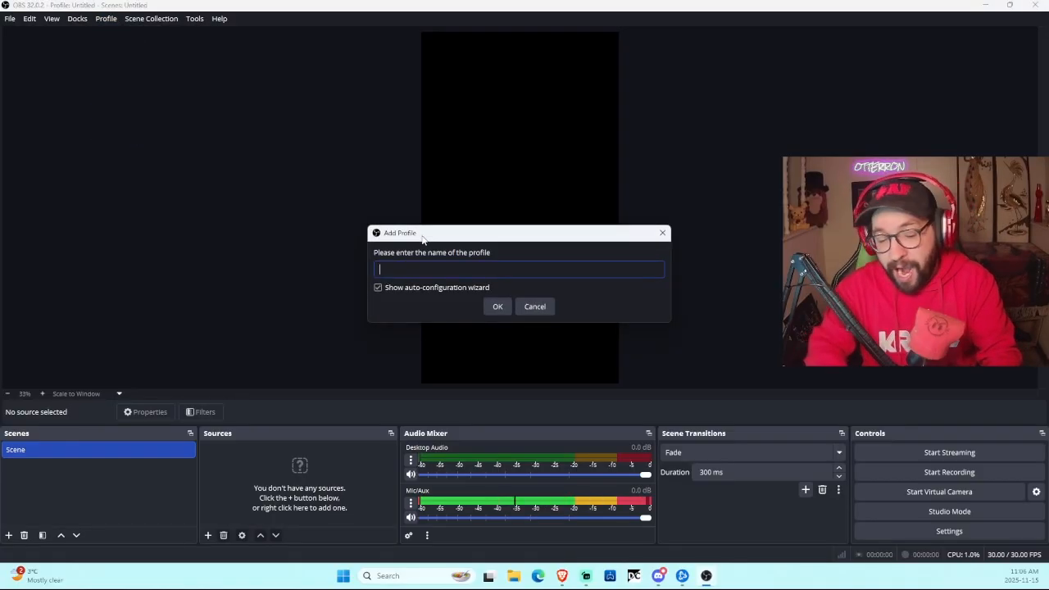
text(Ot)
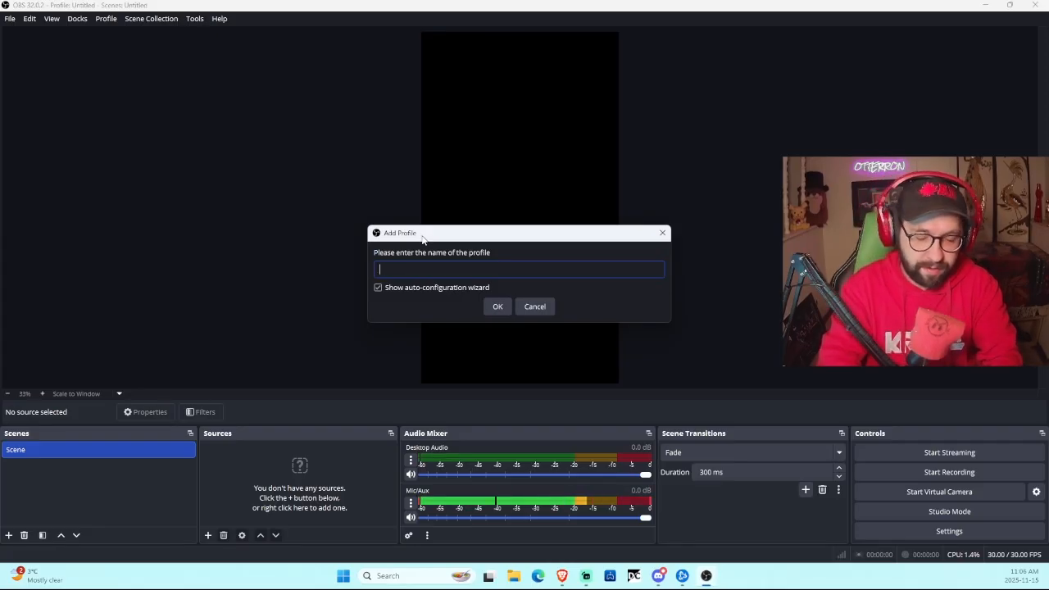
text(OtterRon)
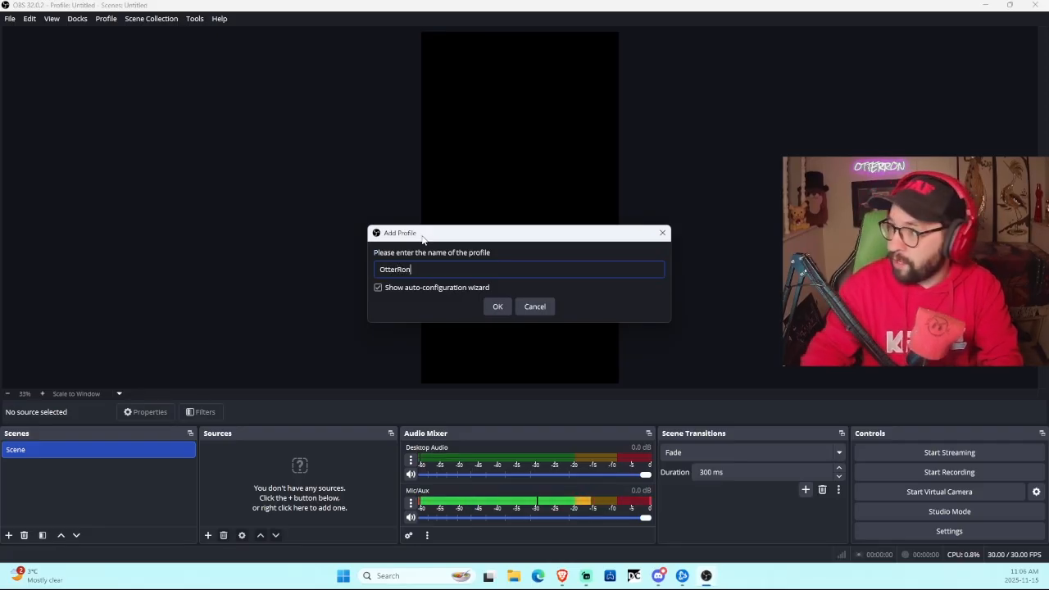
click(496, 308)
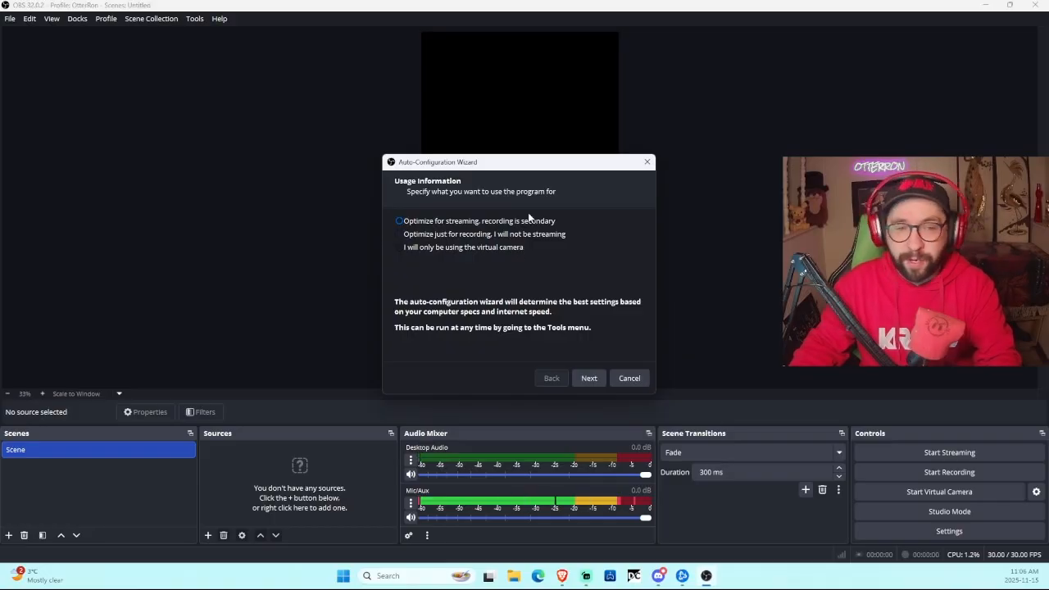
Step: Optimize the wizard for streaming and keep the 1080x1920 canvas at 60 FPS
click(587, 378)
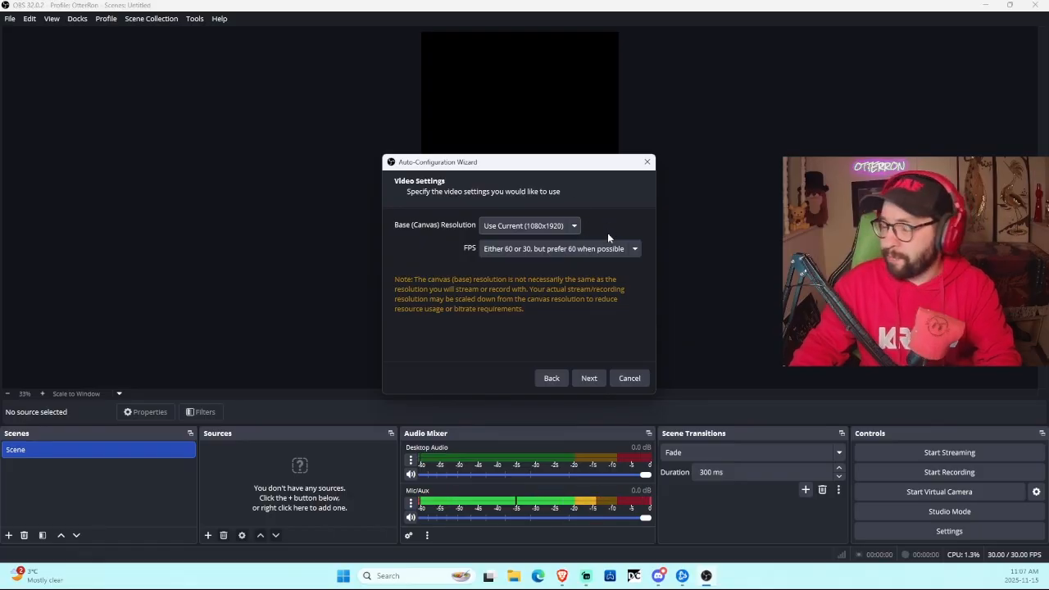
click(568, 251)
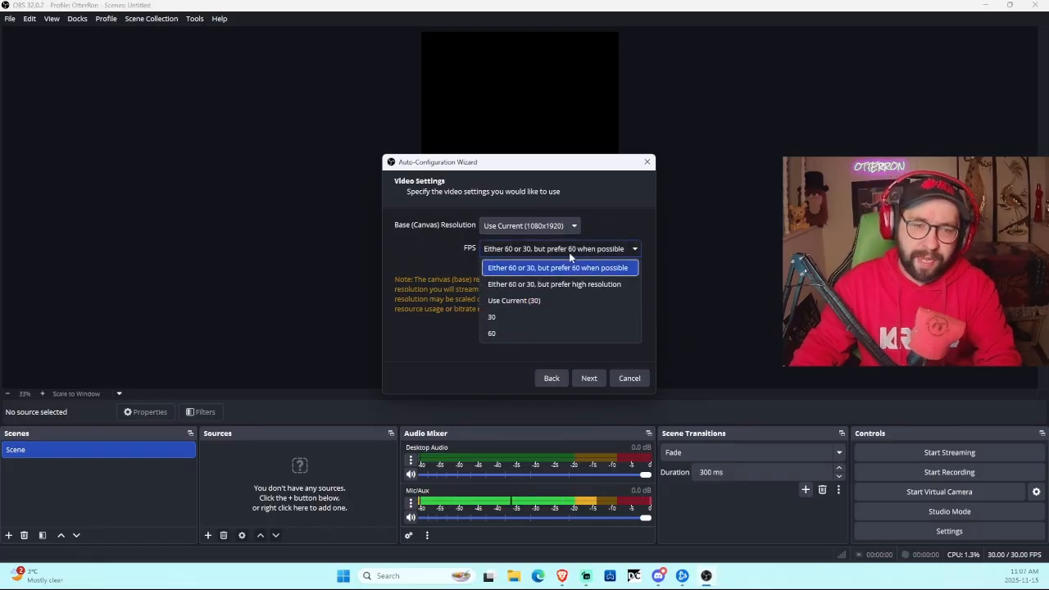
click(622, 209)
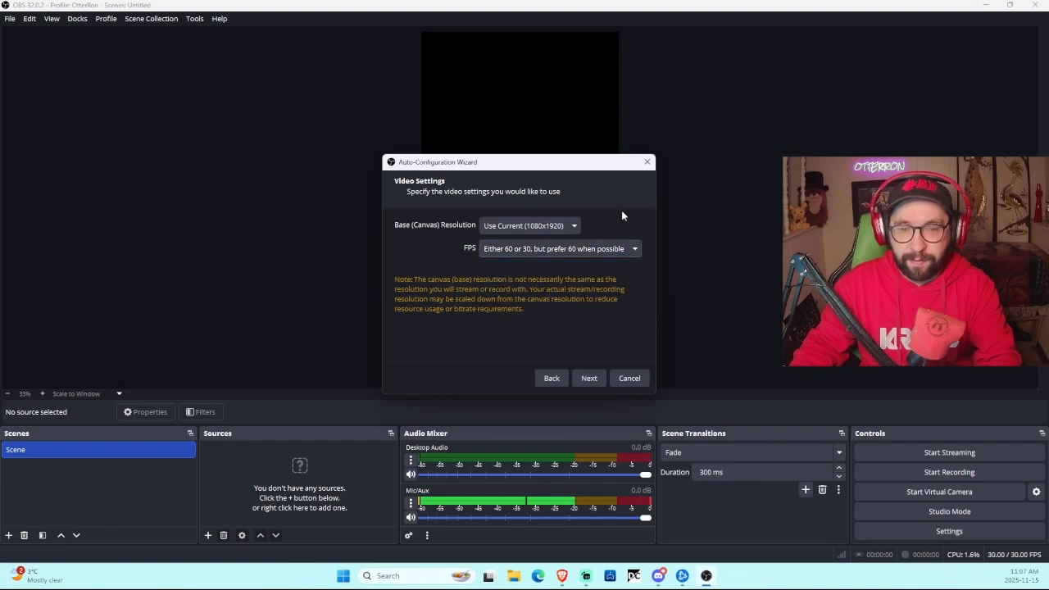
click(584, 381)
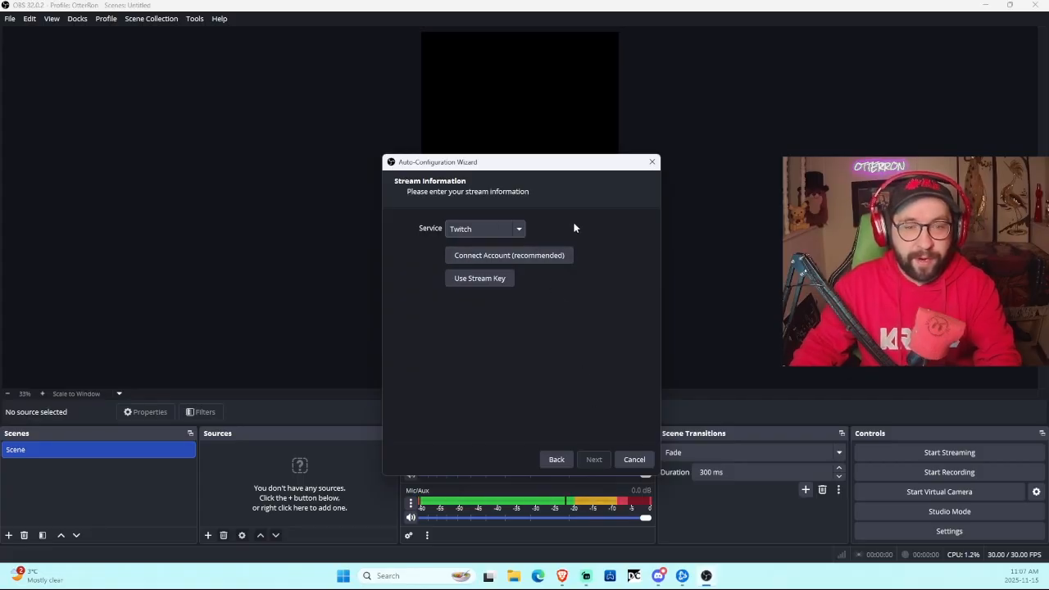
Step: Show all streaming services in the Service list and try the Custom option
click(501, 223)
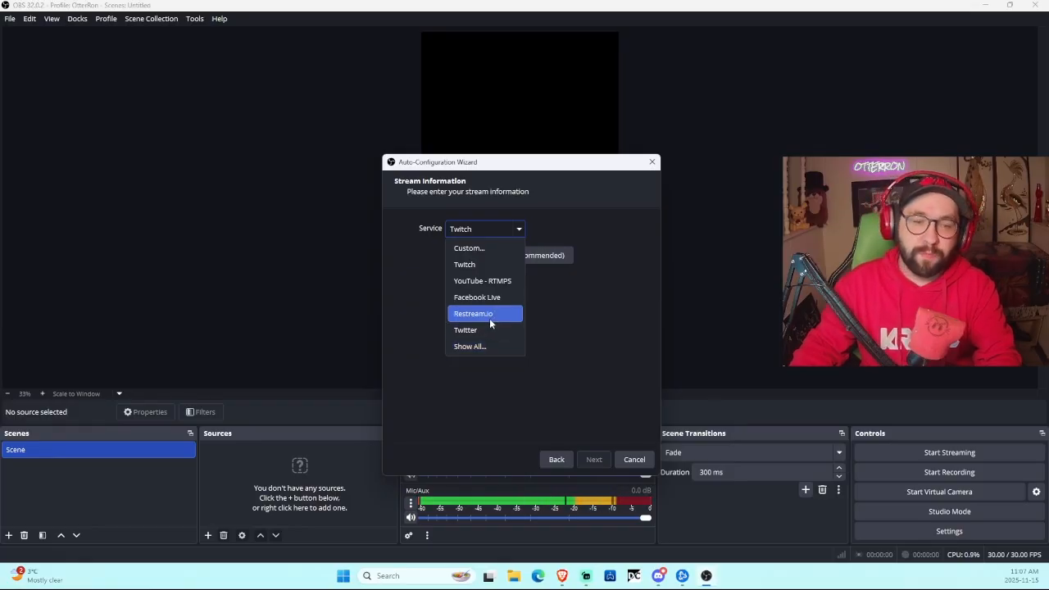
click(479, 346)
scroll(485, 315, down, 2)
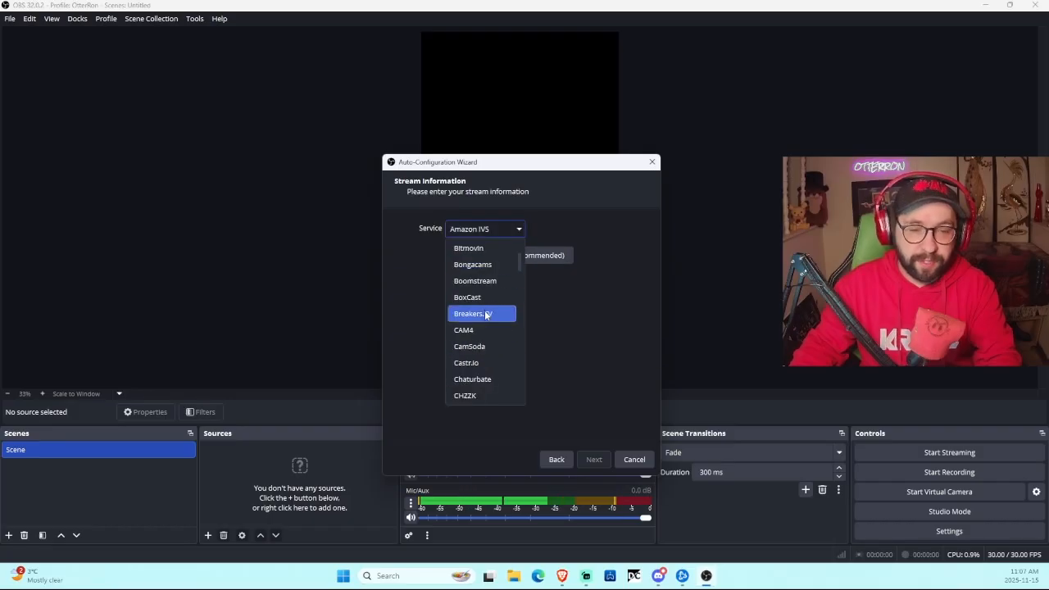
scroll(485, 315, up, 2)
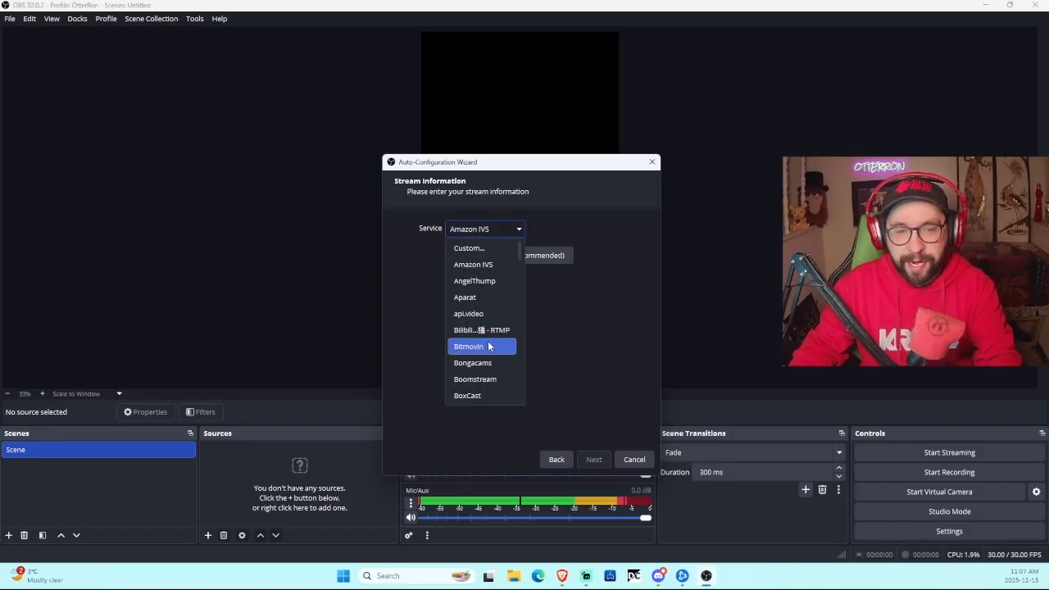
click(581, 224)
click(503, 234)
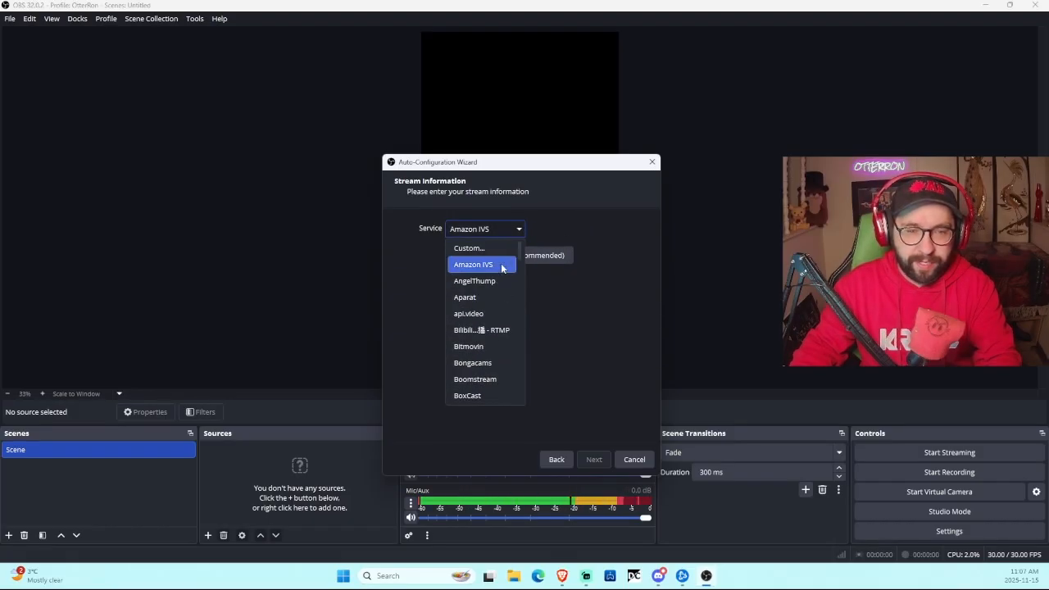
click(483, 248)
Step: Scroll through the full service list and select Restream.io
click(516, 229)
scroll(495, 322, down, 2)
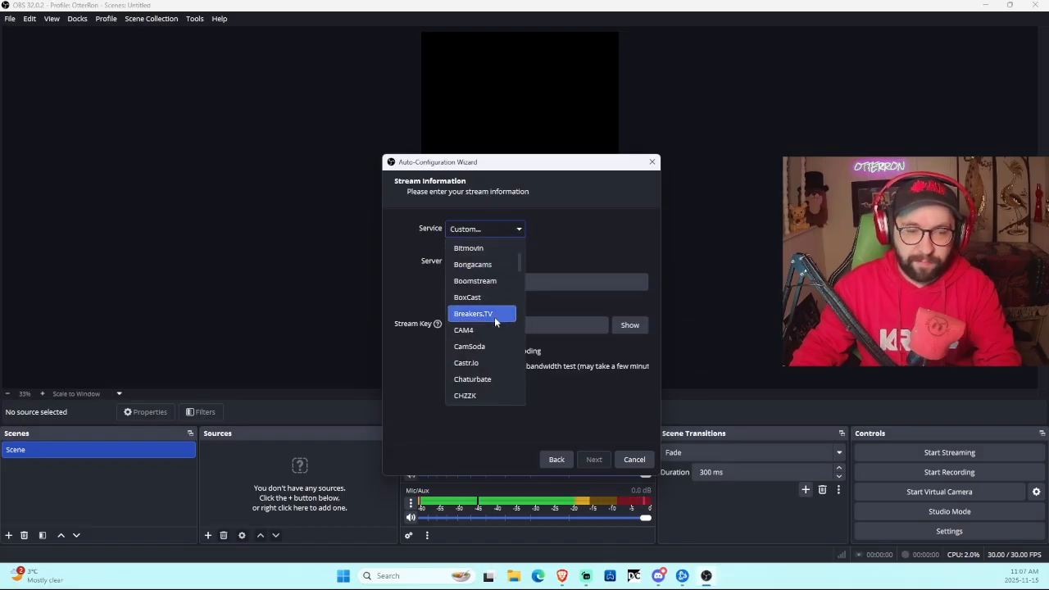
scroll(493, 327, down, 12)
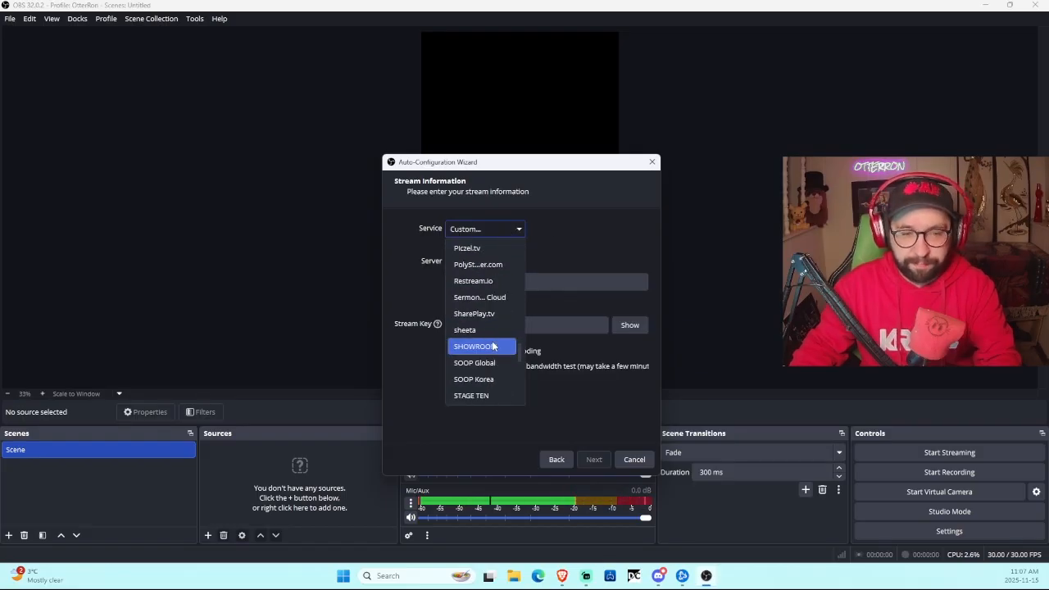
scroll(495, 354, up, 2)
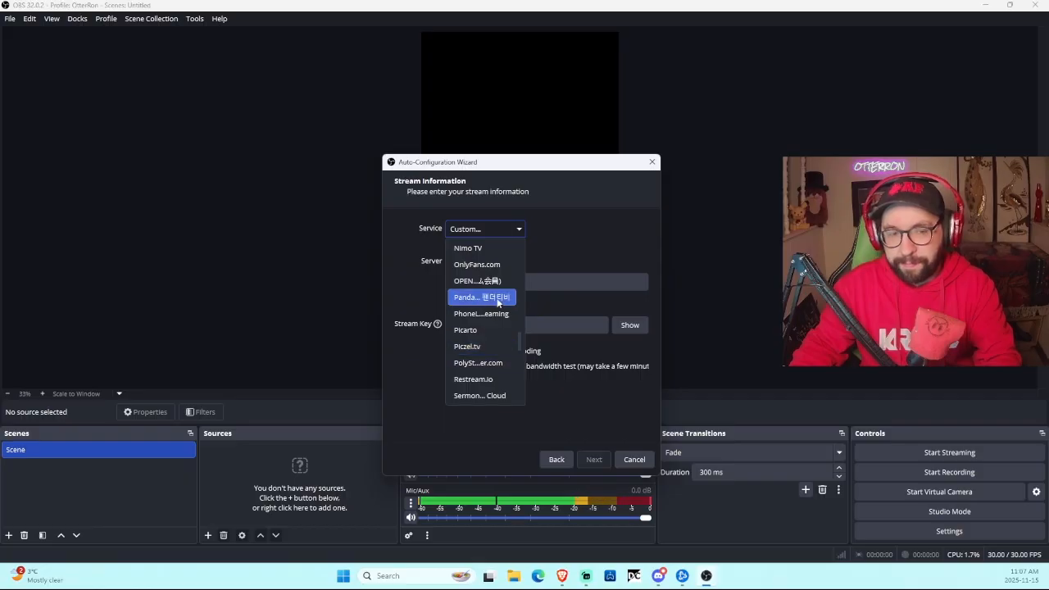
scroll(497, 319, down, 5)
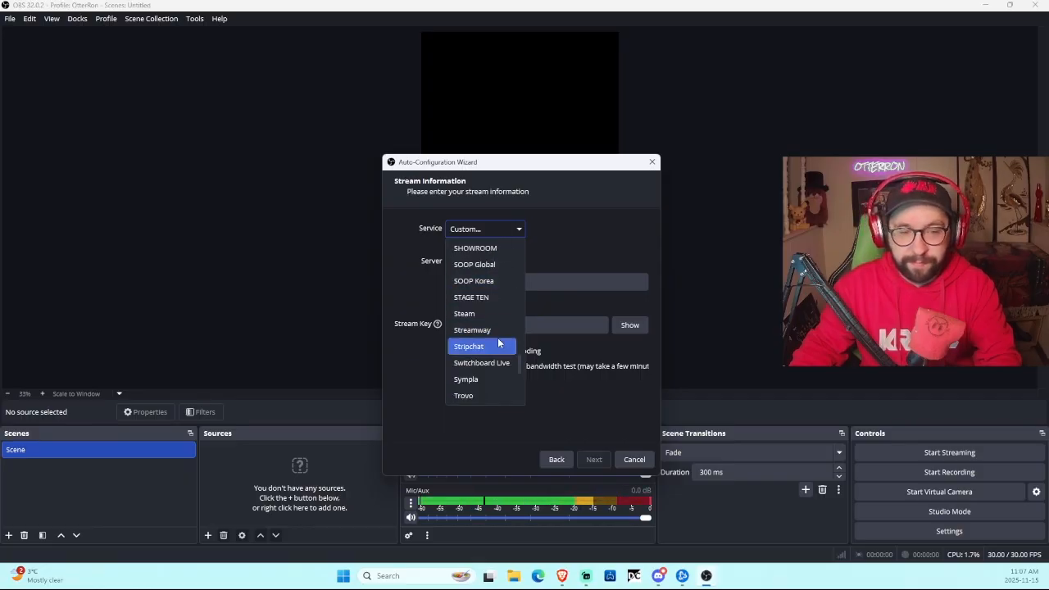
scroll(498, 343, up, 2)
scroll(498, 343, up, 2)
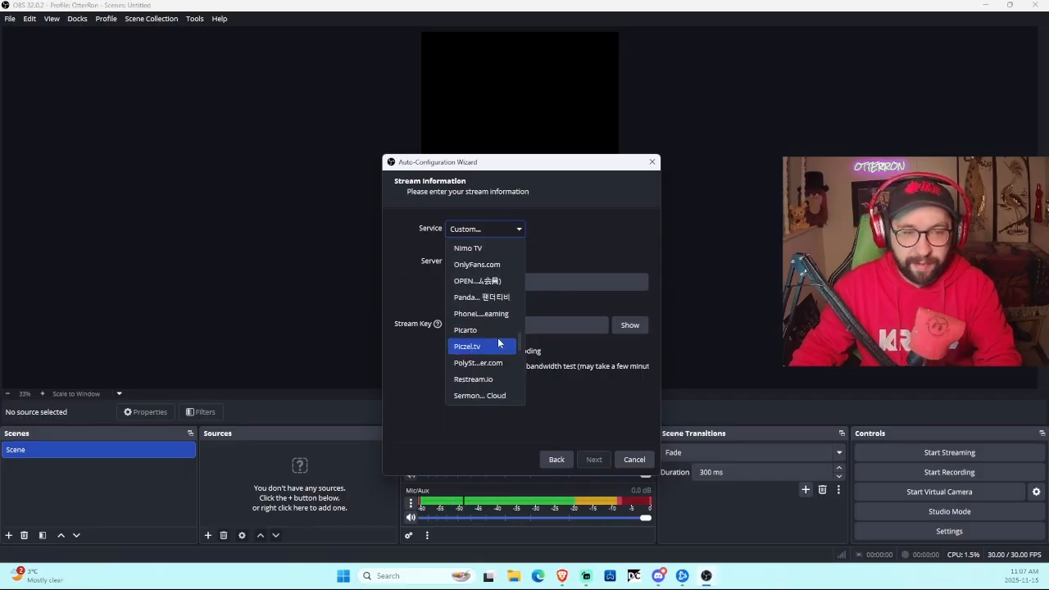
scroll(498, 344, down, 1)
click(498, 331)
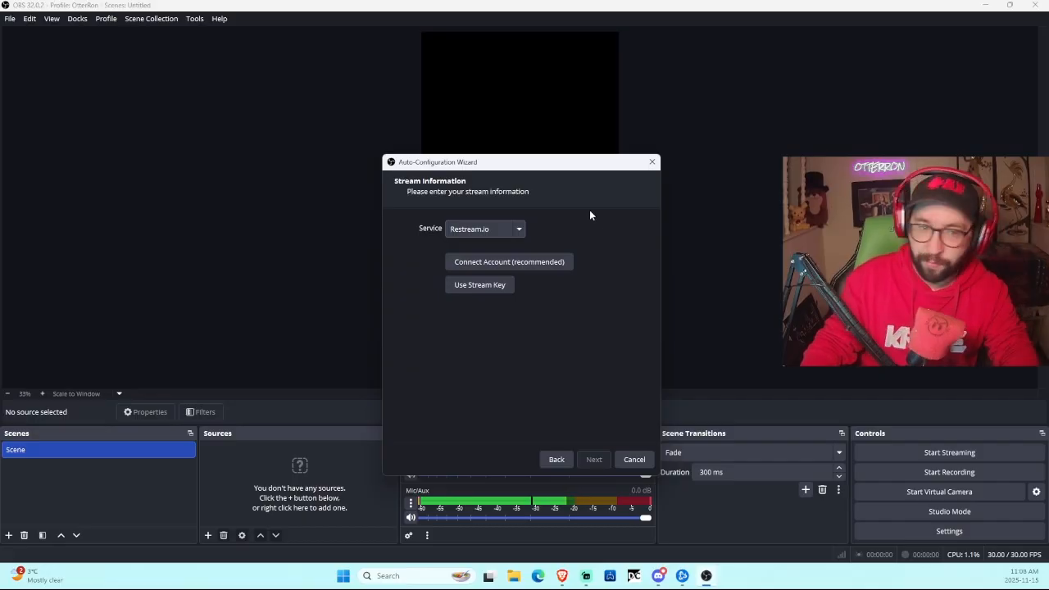
Step: Connect the Restream.io account through its login popup and continue past stream information
click(558, 266)
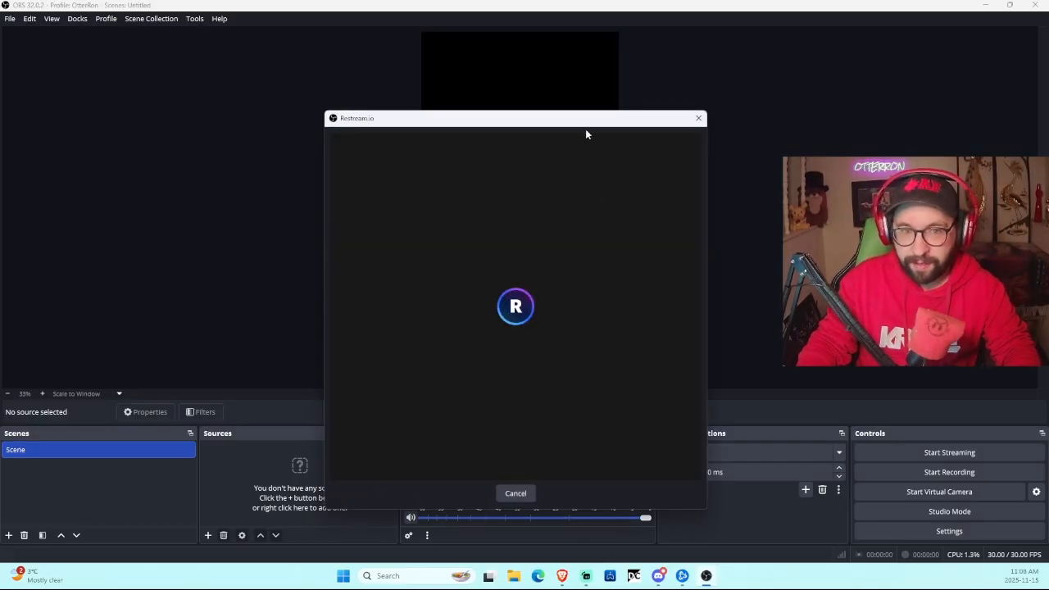
drag(583, 120, 1048, 115)
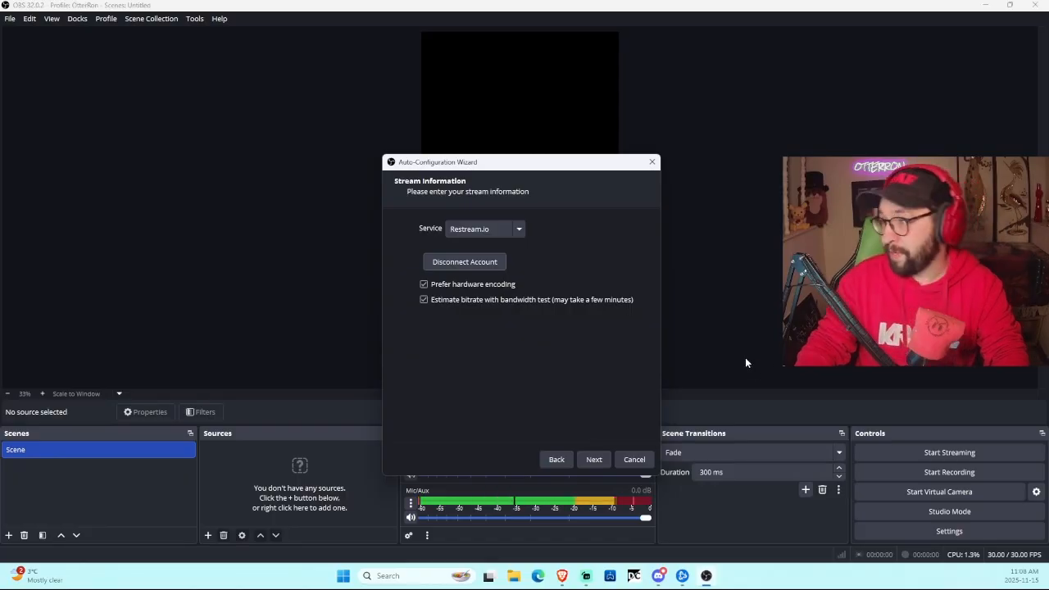
click(594, 460)
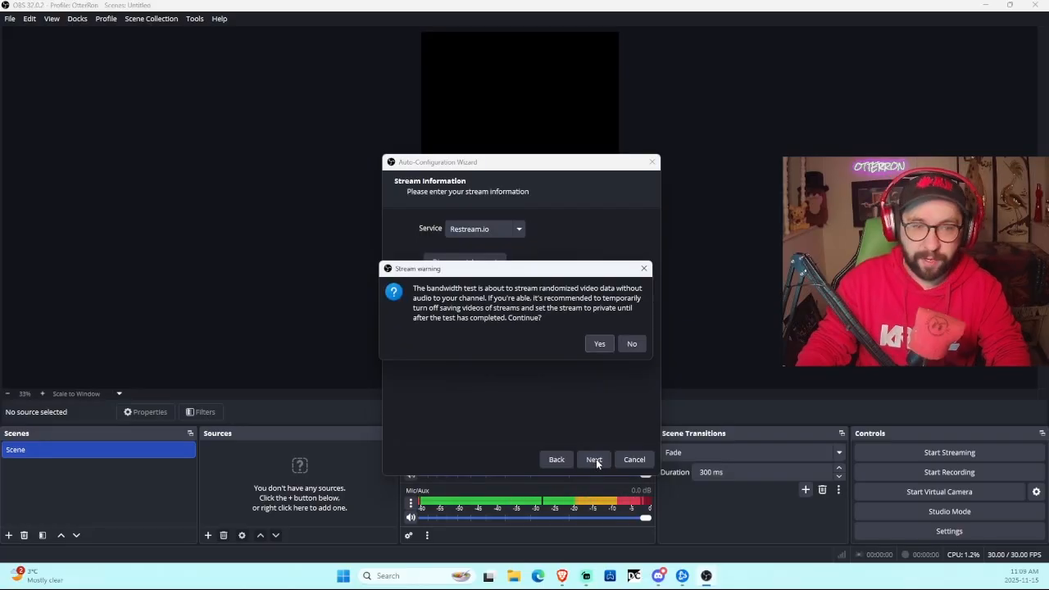
Step: Run the bandwidth test and apply the recommended 10000 bitrate, 60 FPS settings
click(598, 344)
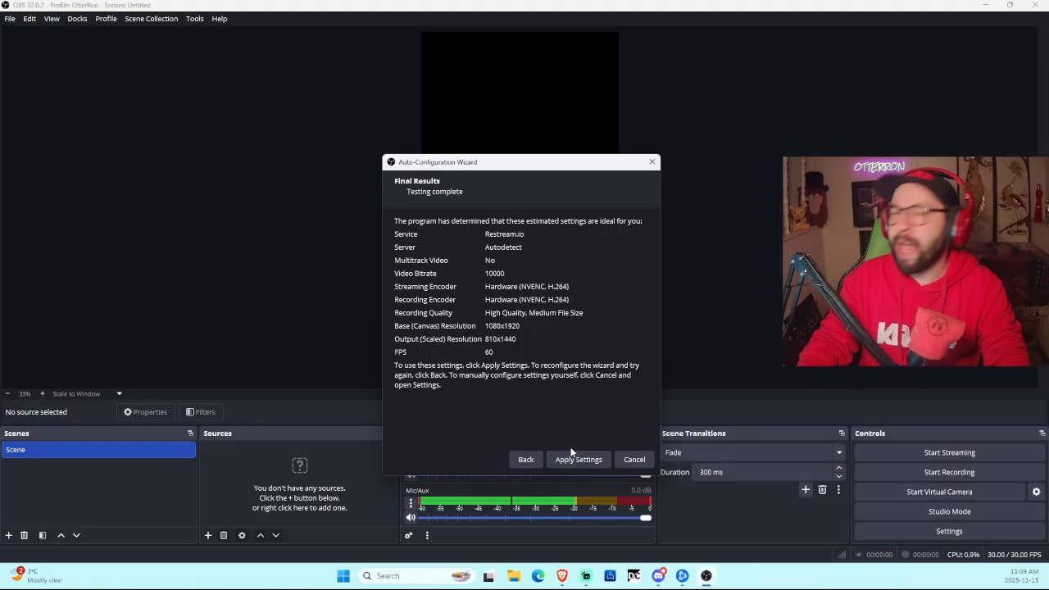
click(582, 466)
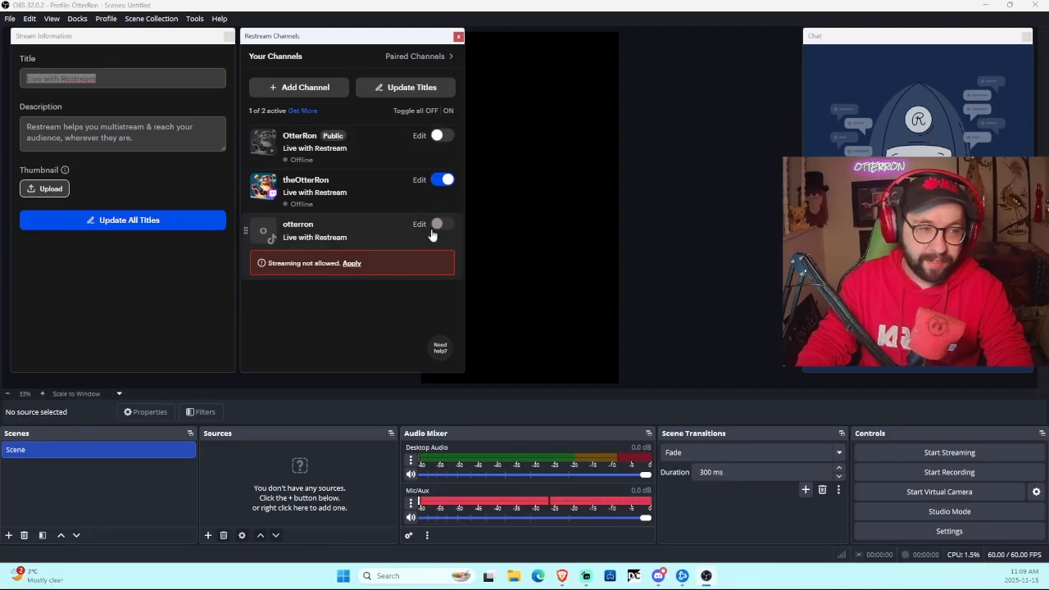
Step: Enable streaming to the first public channel, then close the Restream Channels dock
click(442, 141)
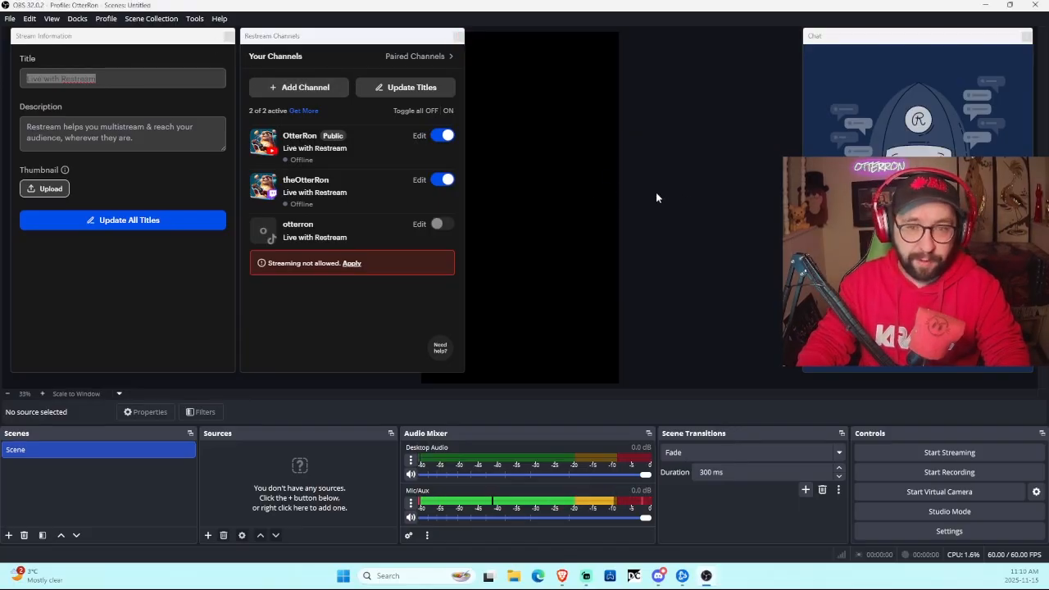
click(458, 38)
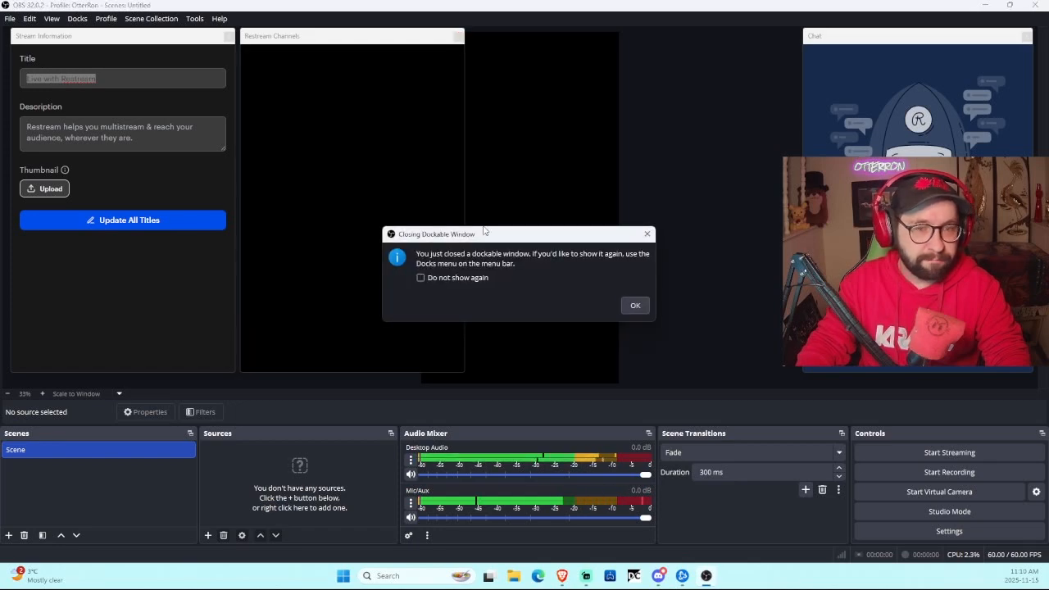
click(635, 306)
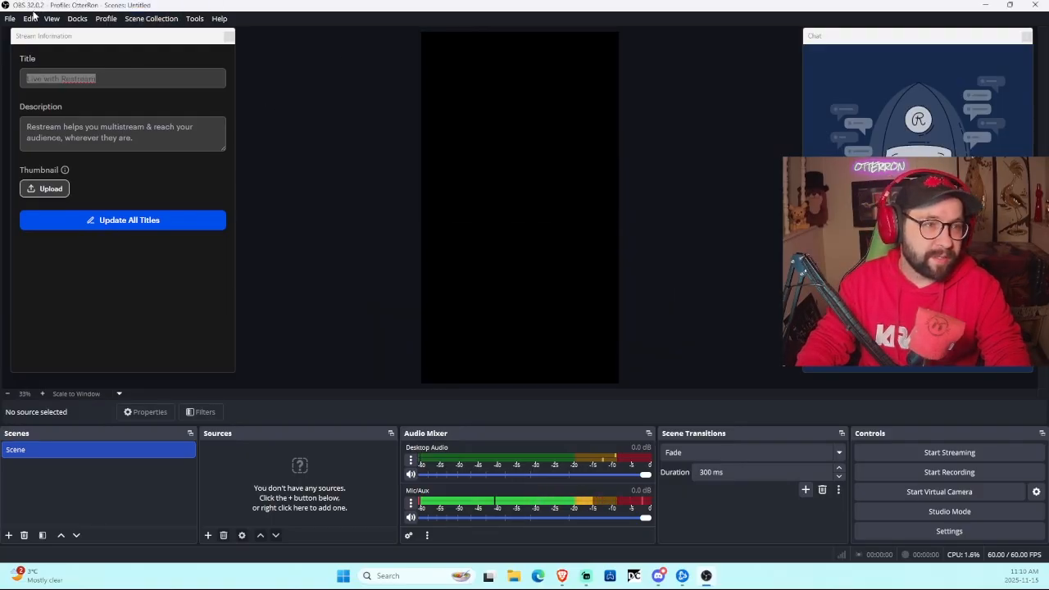
Step: Reopen Restream Channels from the Docks menu and close it again
click(77, 18)
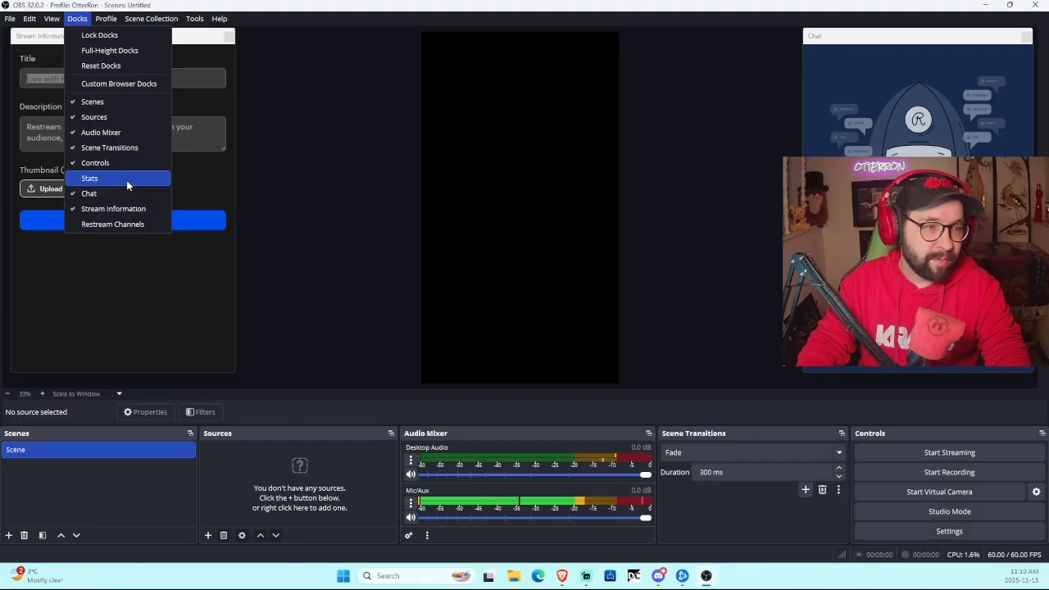
click(132, 226)
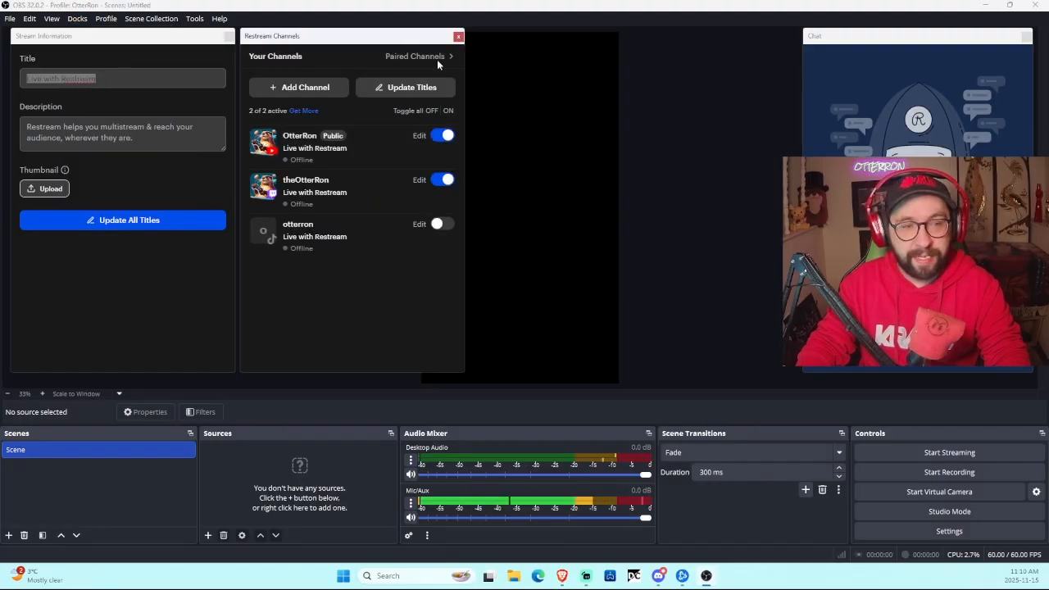
click(458, 36)
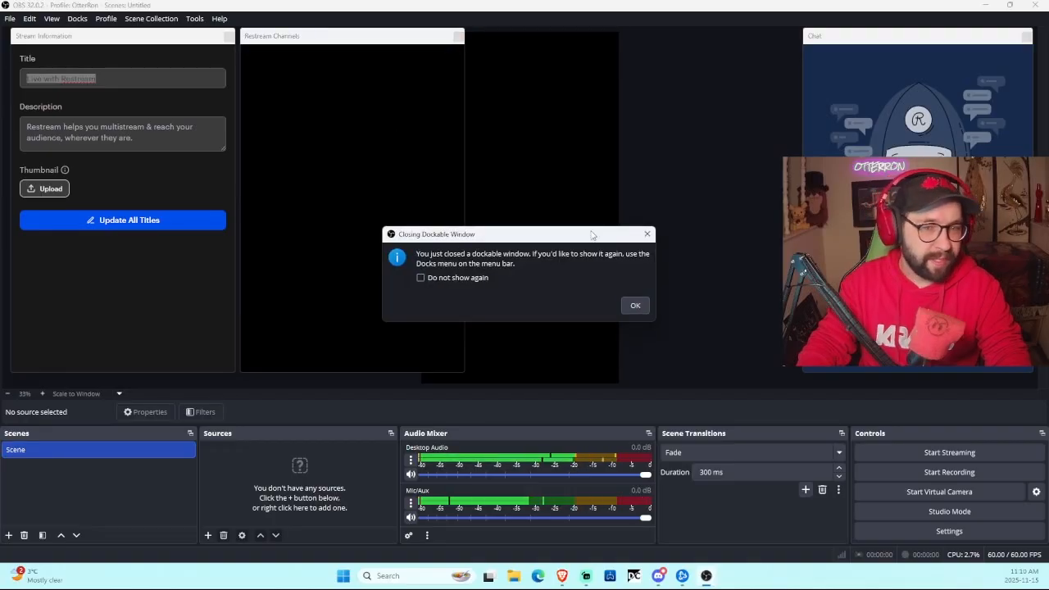
click(634, 305)
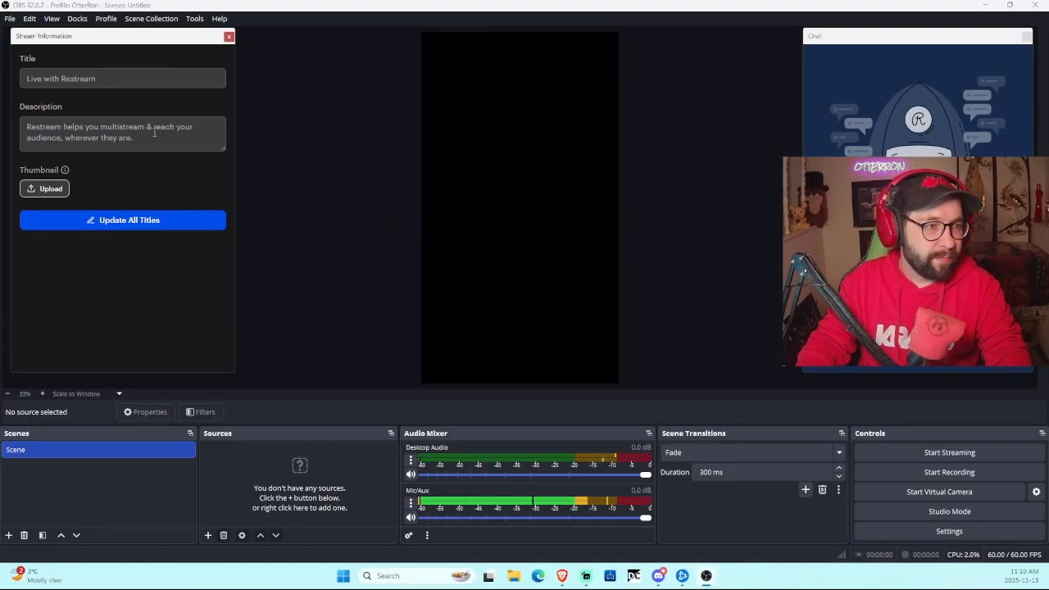
Step: Close the Stream Information dock and float the Chat dock as a narrower, taller window
click(229, 37)
click(634, 305)
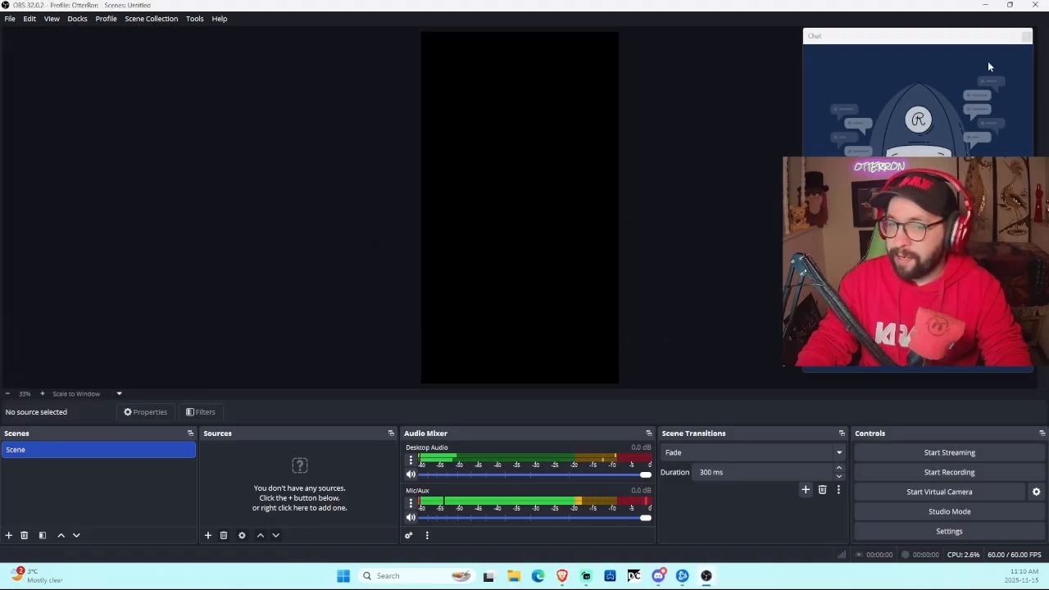
drag(916, 36, 629, 155)
drag(1029, 189, 198, 188)
drag(111, 155, 307, 90)
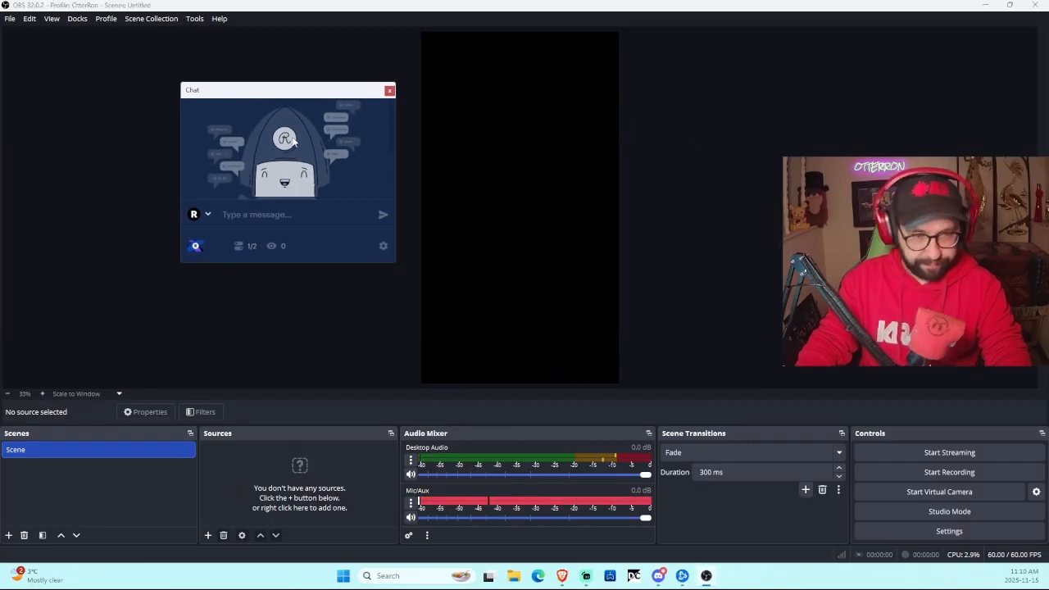
drag(339, 262, 319, 367)
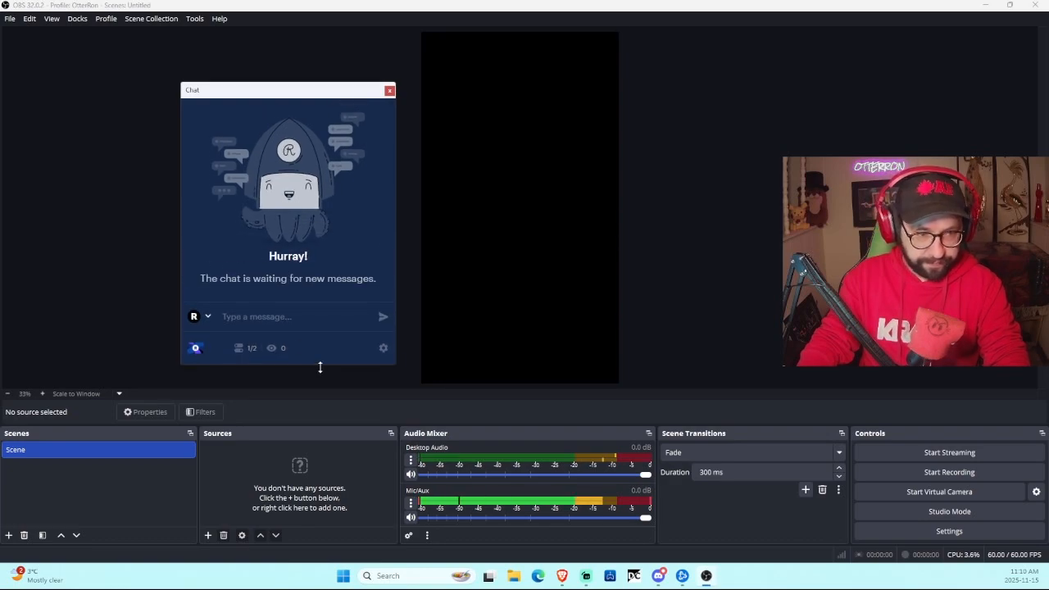
Step: Check the Chat dock's platform choices, then move it upper right and close it
click(202, 316)
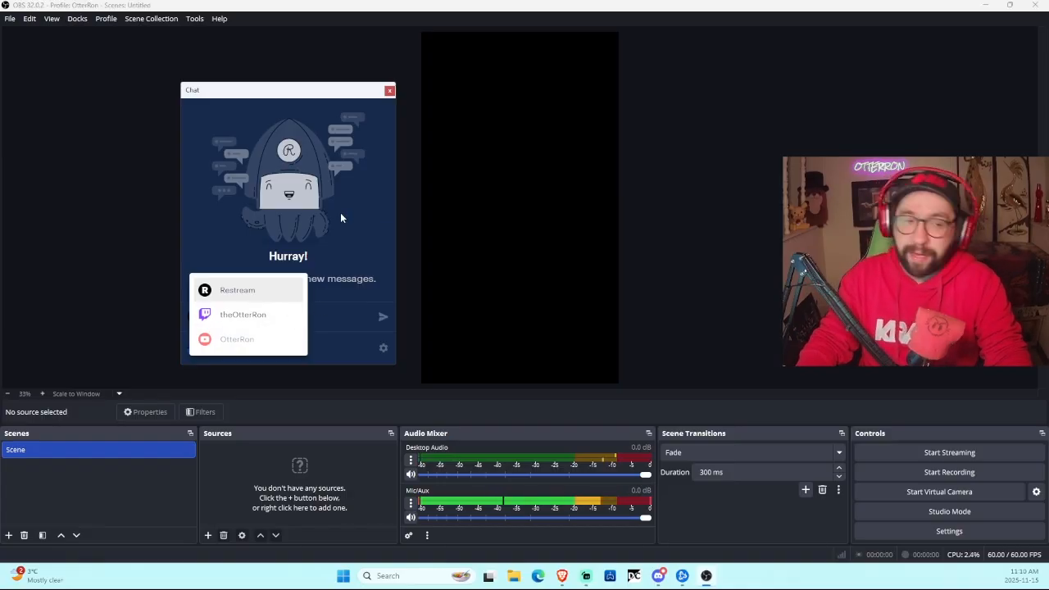
click(362, 212)
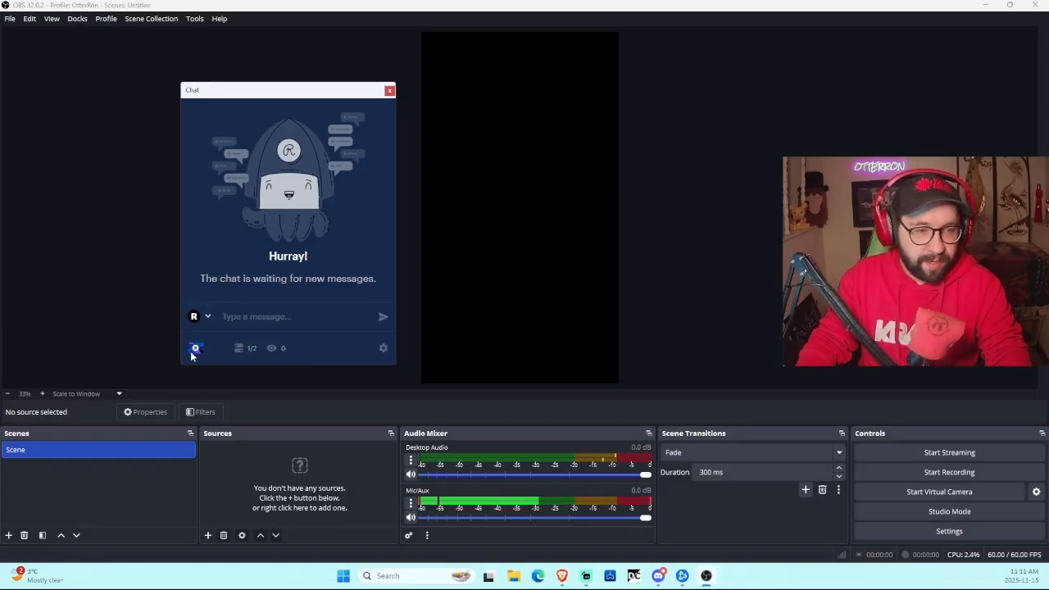
drag(307, 92, 848, 75)
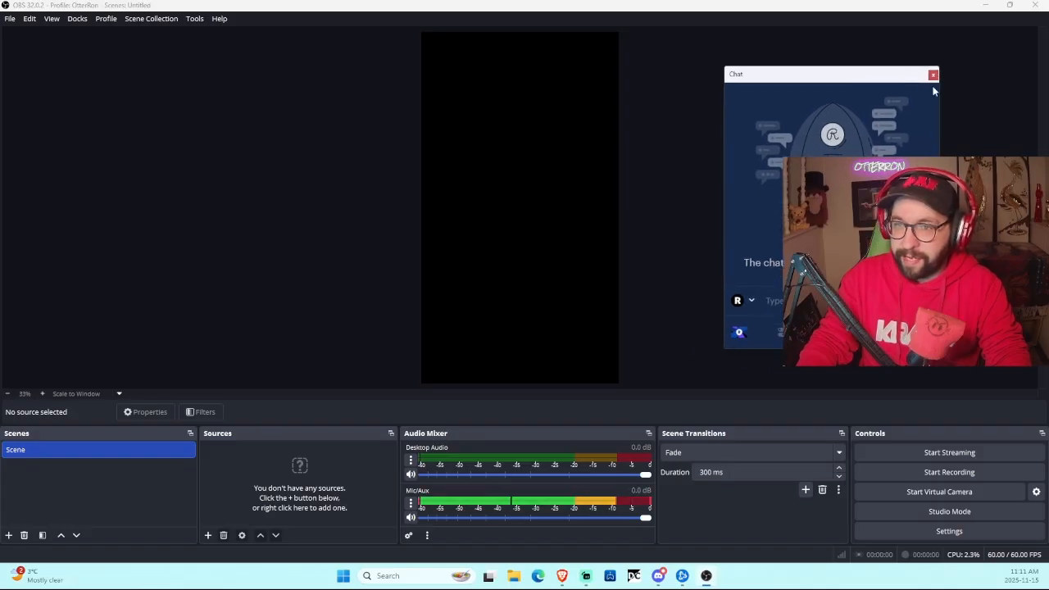
click(933, 75)
click(633, 310)
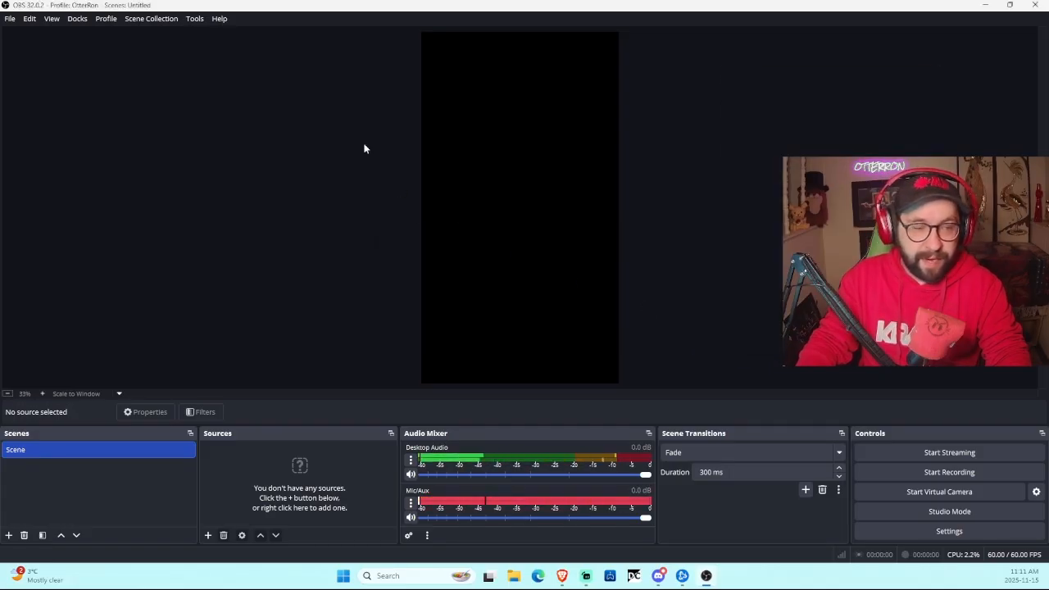
click(54, 20)
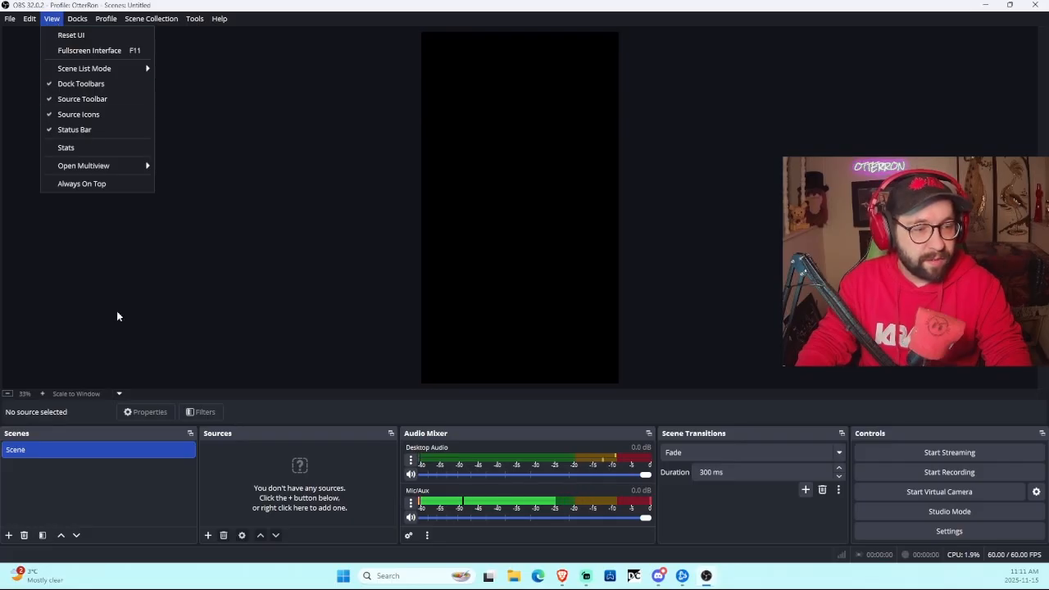
click(139, 489)
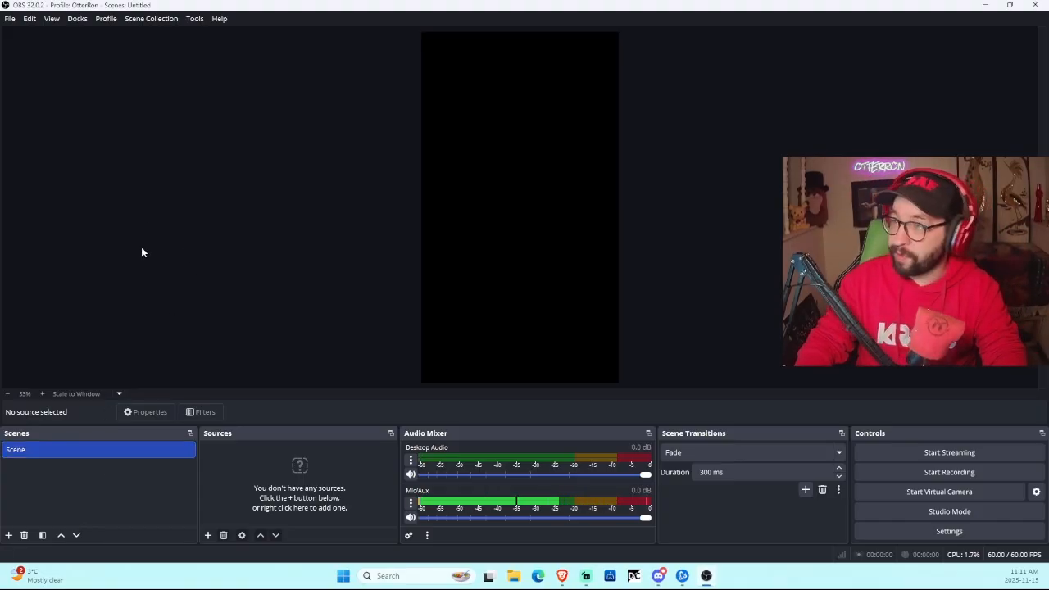
Step: Add a scene named 'BG' beneath the original Scene
click(9, 536)
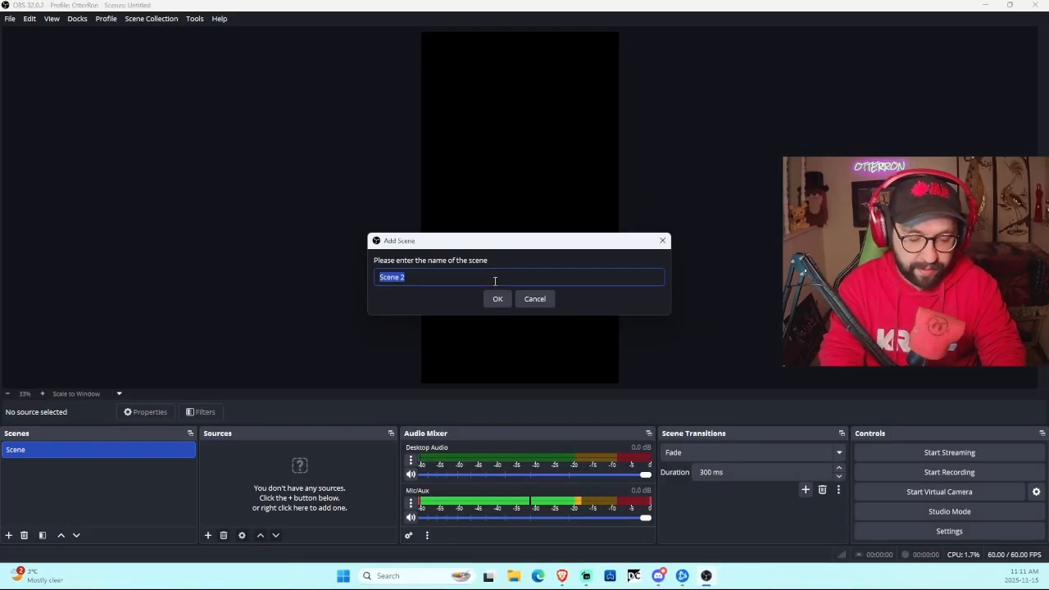
text(BG)
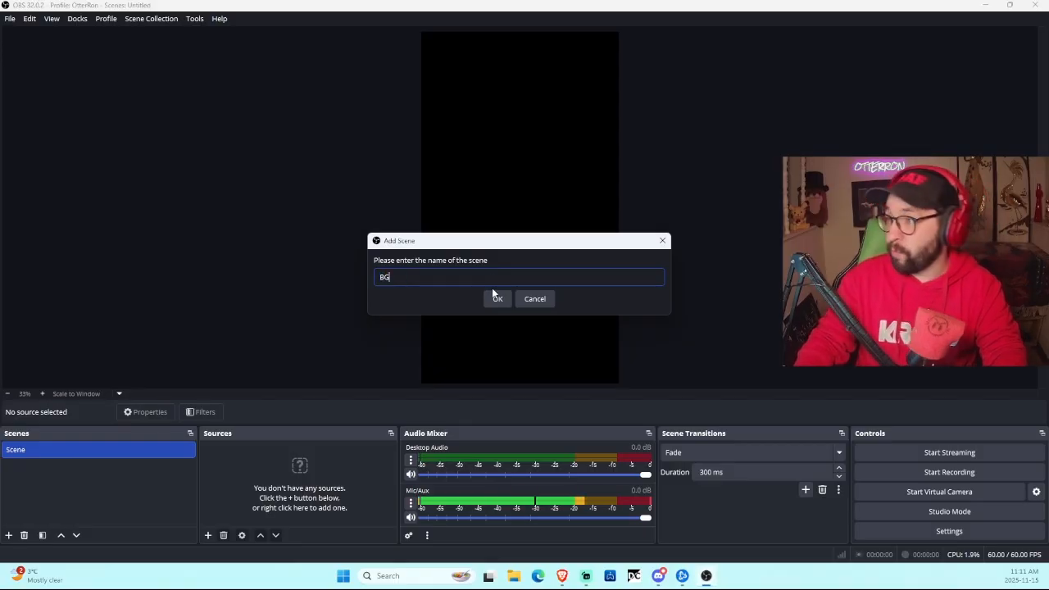
click(498, 299)
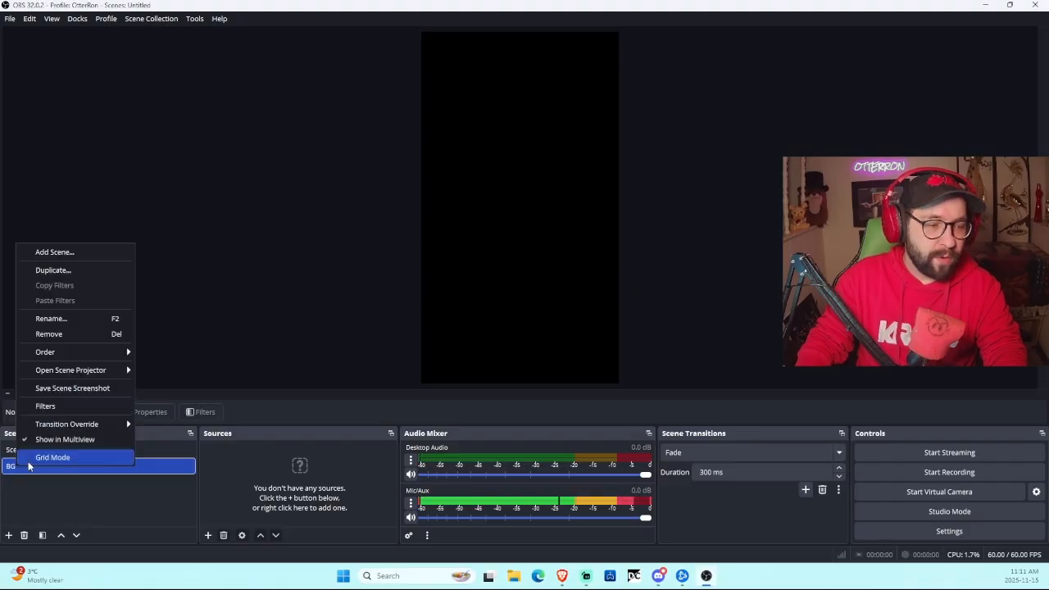
Step: Rename the second scene from BG to 'Main Screen'
right_click(16, 465)
click(92, 319)
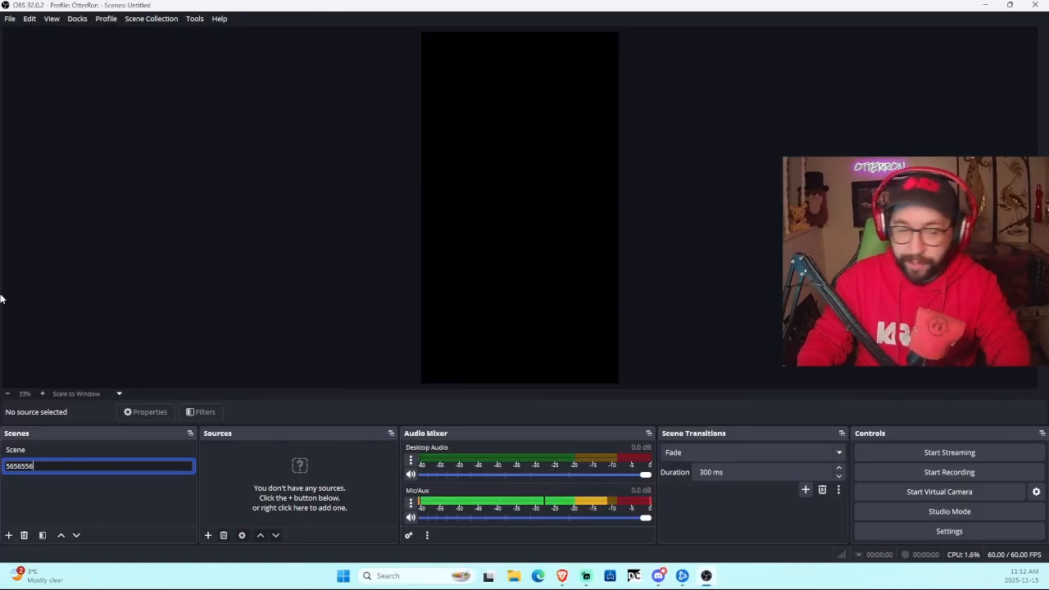
key(ctrl+a)
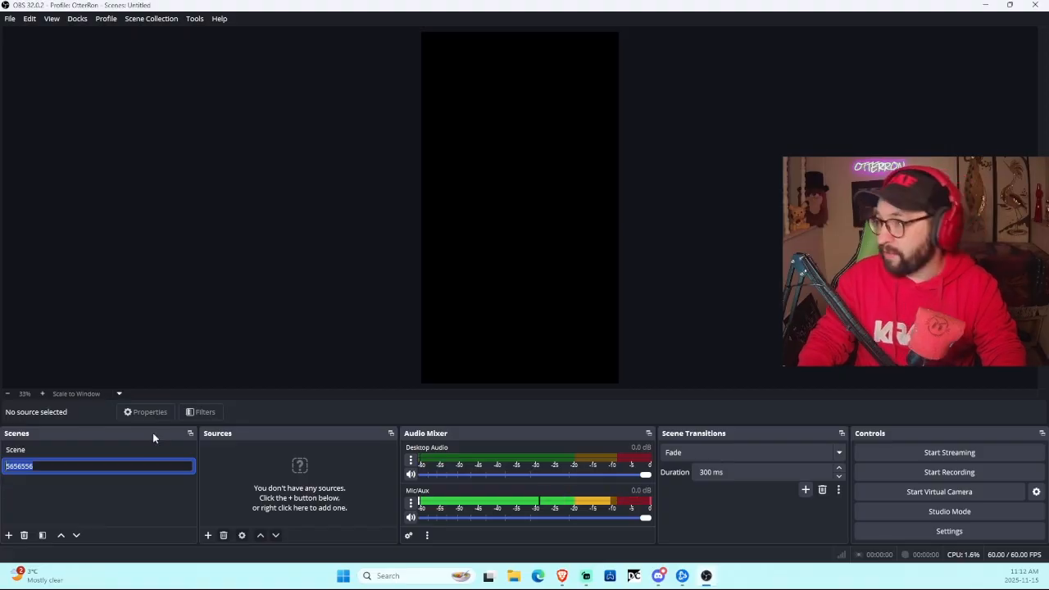
text(67)
key(BackSpace)
key(BackSpace)
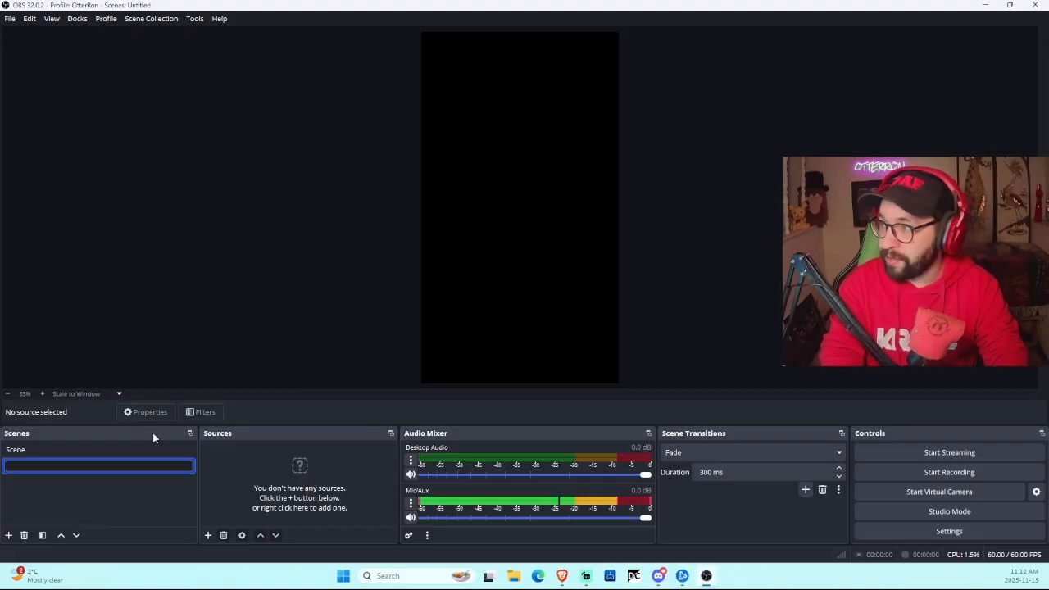
text(Main Screen)
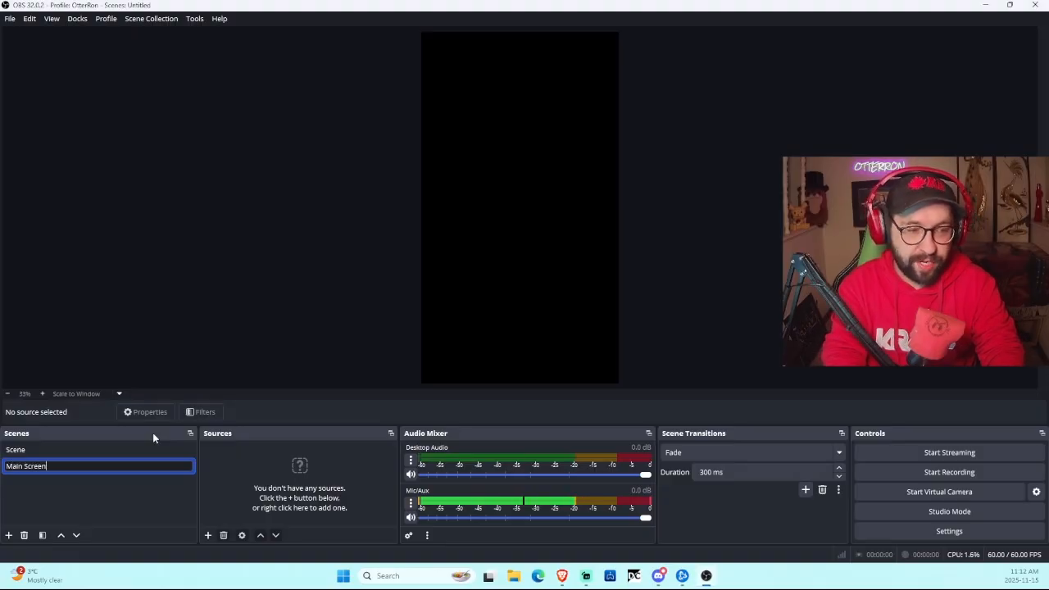
key(Return)
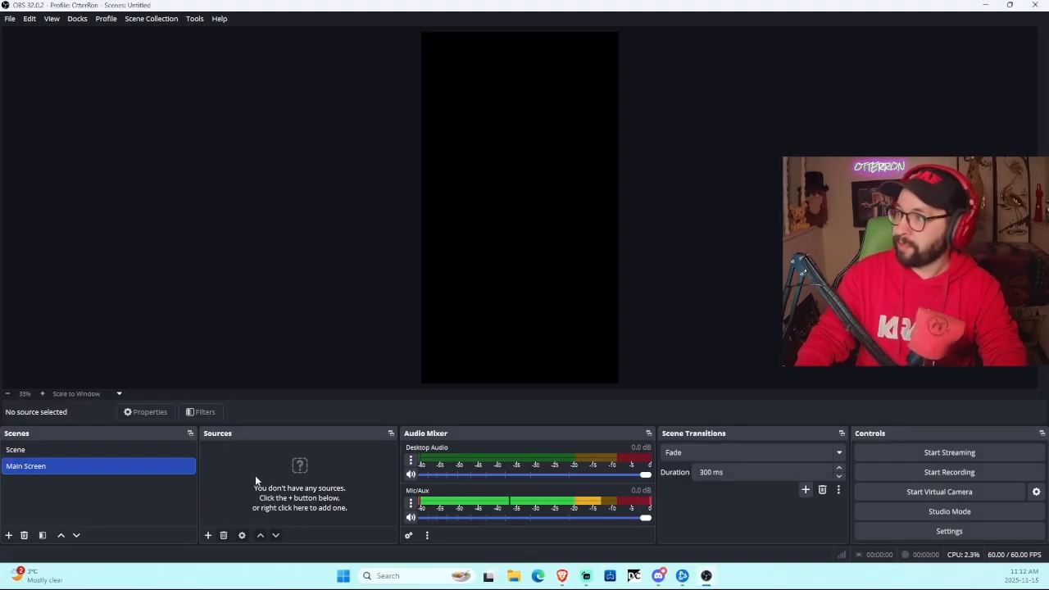
Step: Add a Display Capture source to Main Screen with capture method set to Automatic
click(208, 535)
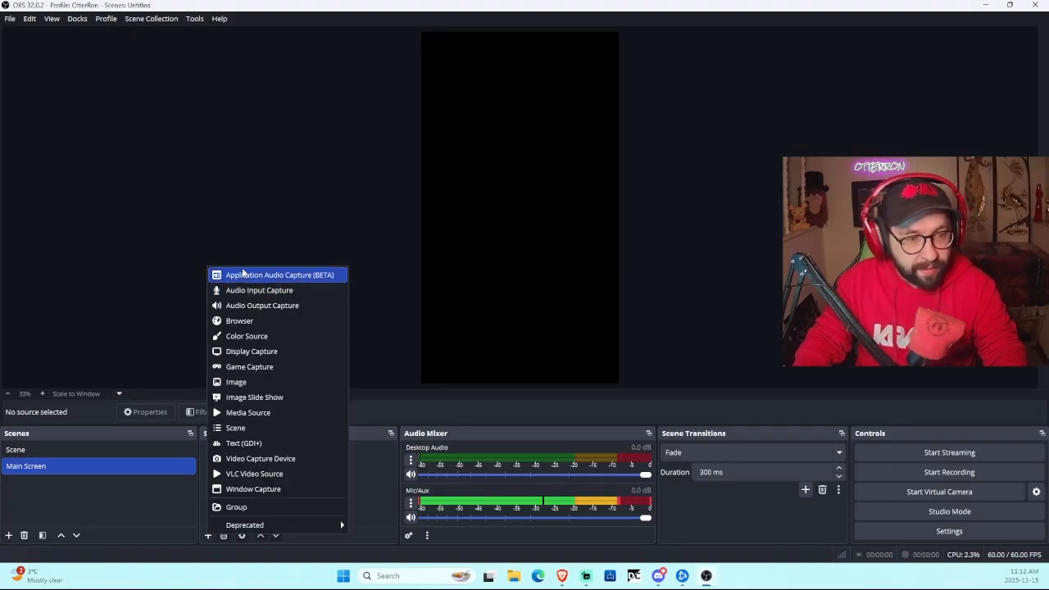
click(285, 358)
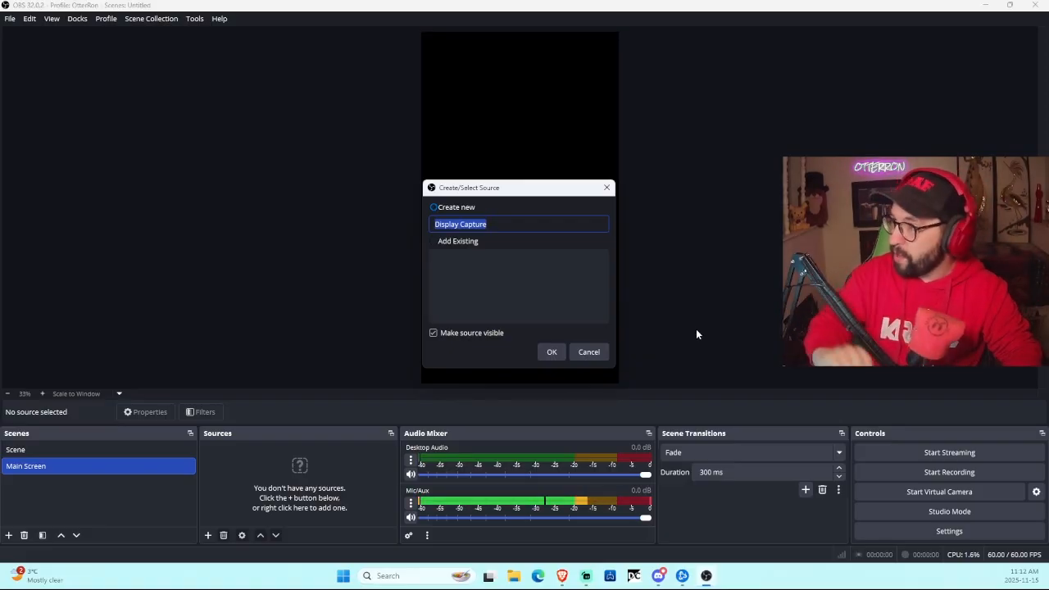
click(556, 356)
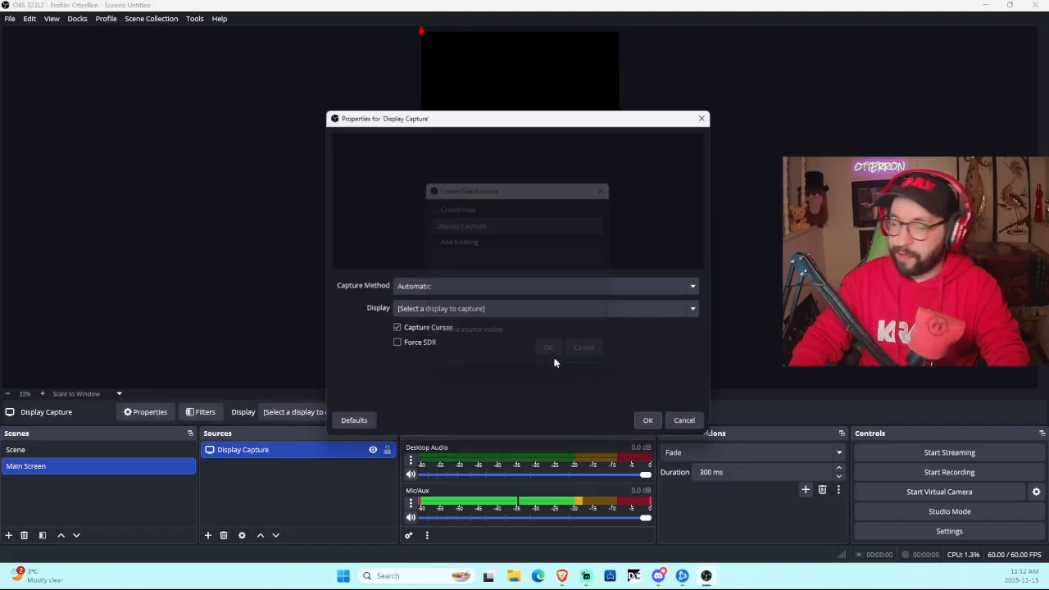
click(442, 288)
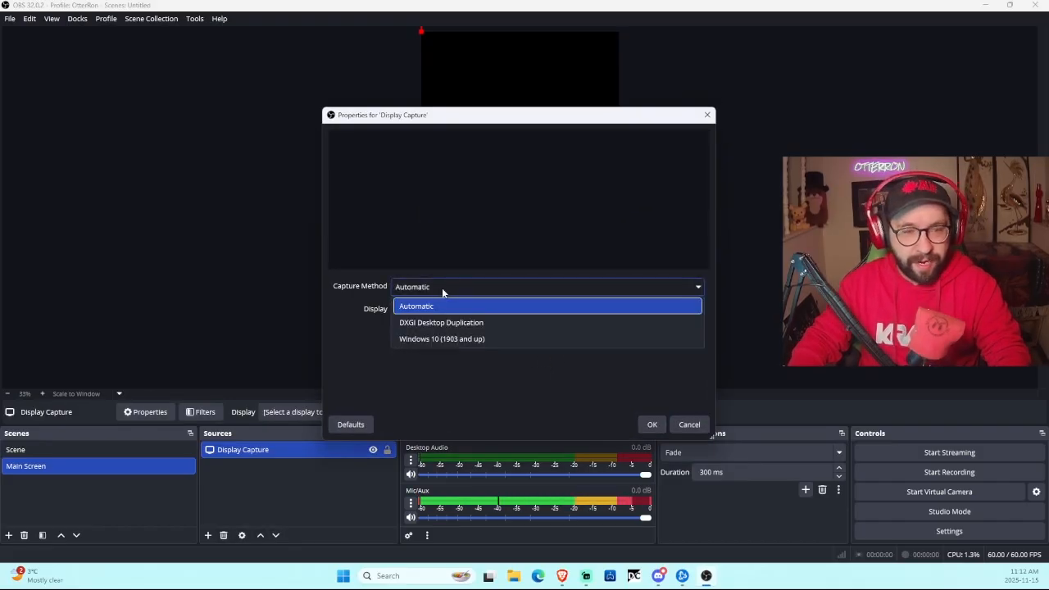
click(479, 339)
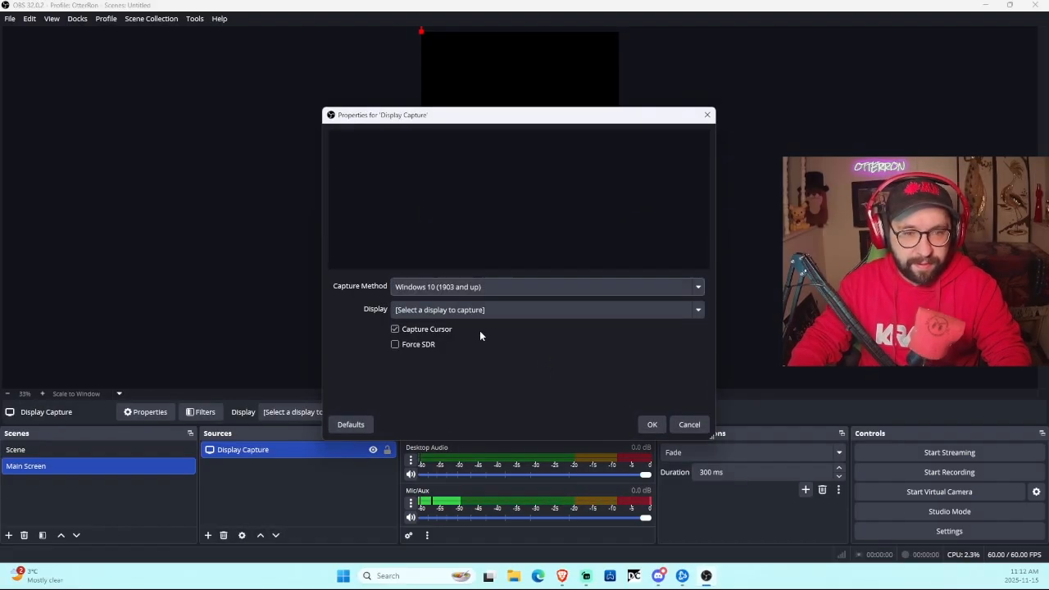
click(490, 289)
click(471, 304)
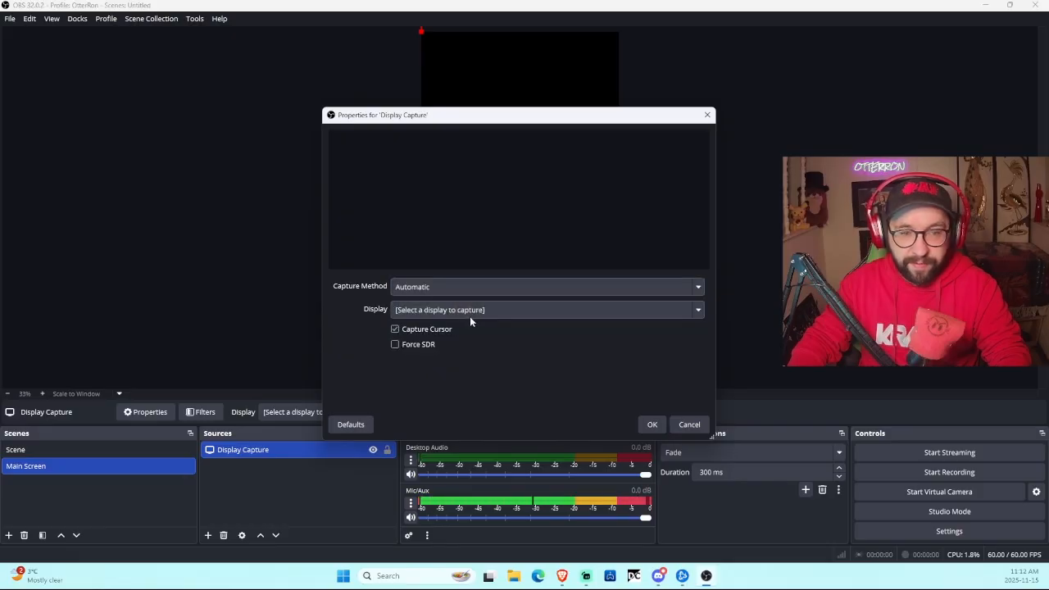
Step: Capture the G276HL display and move the source toward the canvas centre
click(470, 316)
click(497, 347)
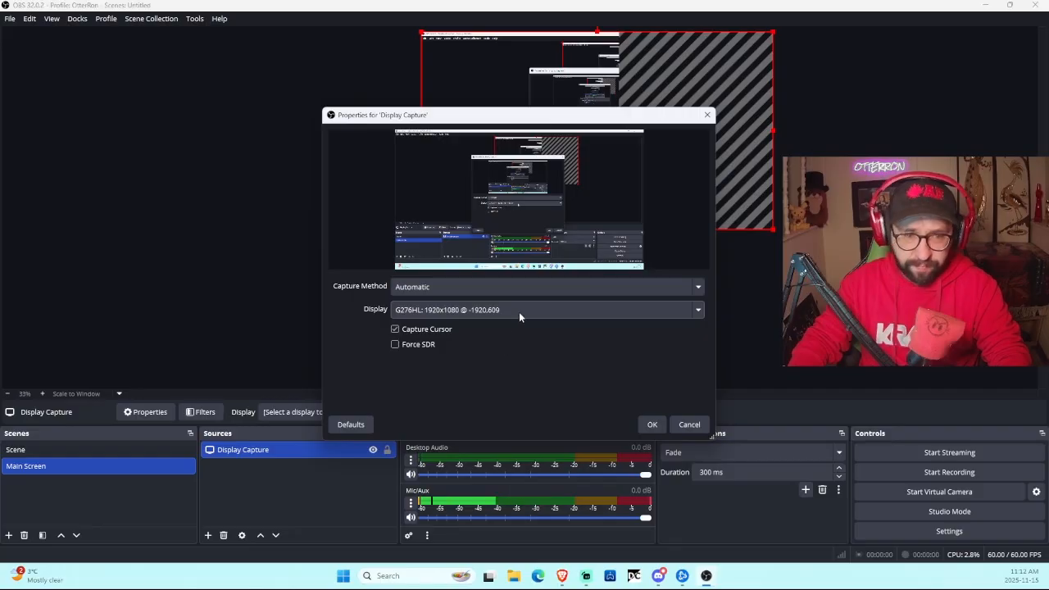
click(518, 311)
click(468, 362)
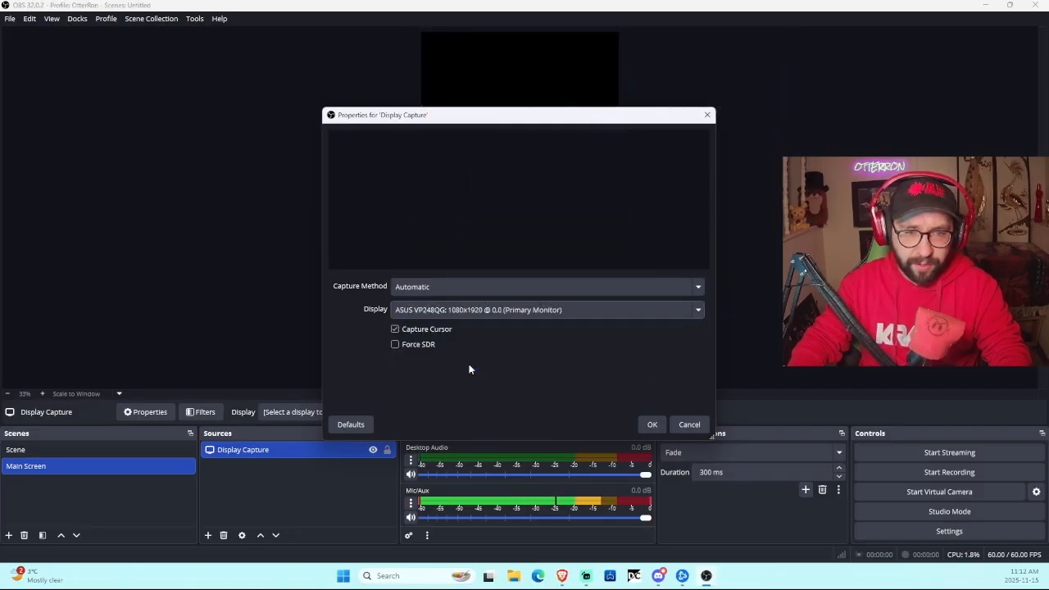
click(515, 315)
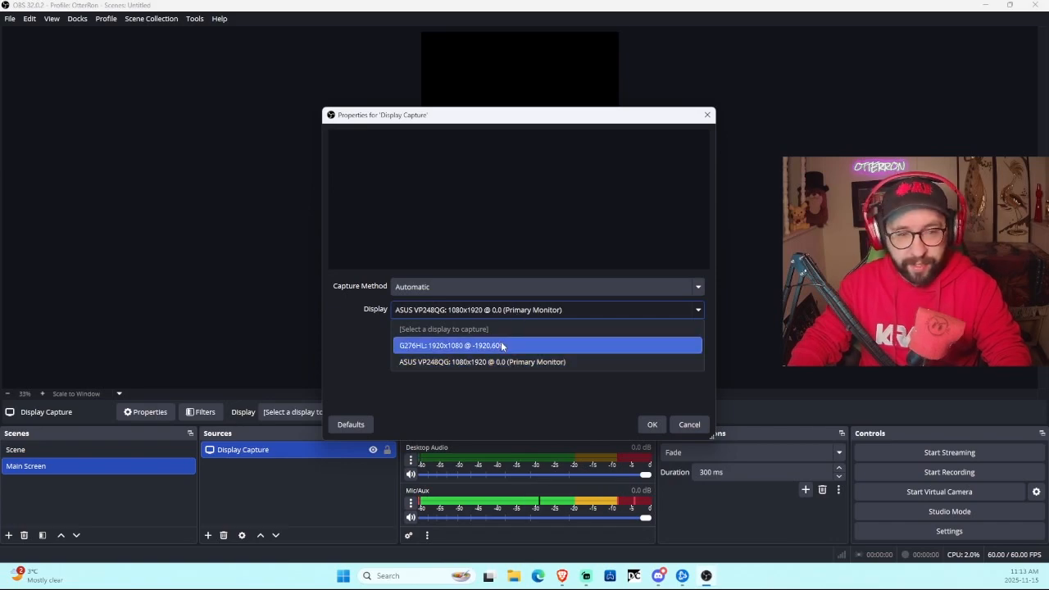
click(499, 345)
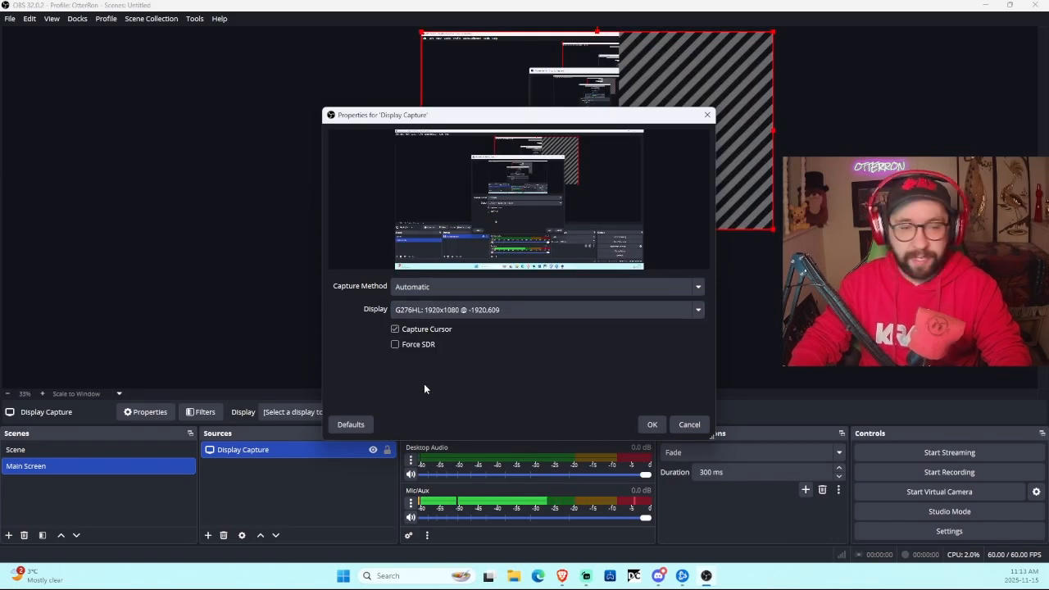
click(647, 425)
drag(673, 143, 575, 238)
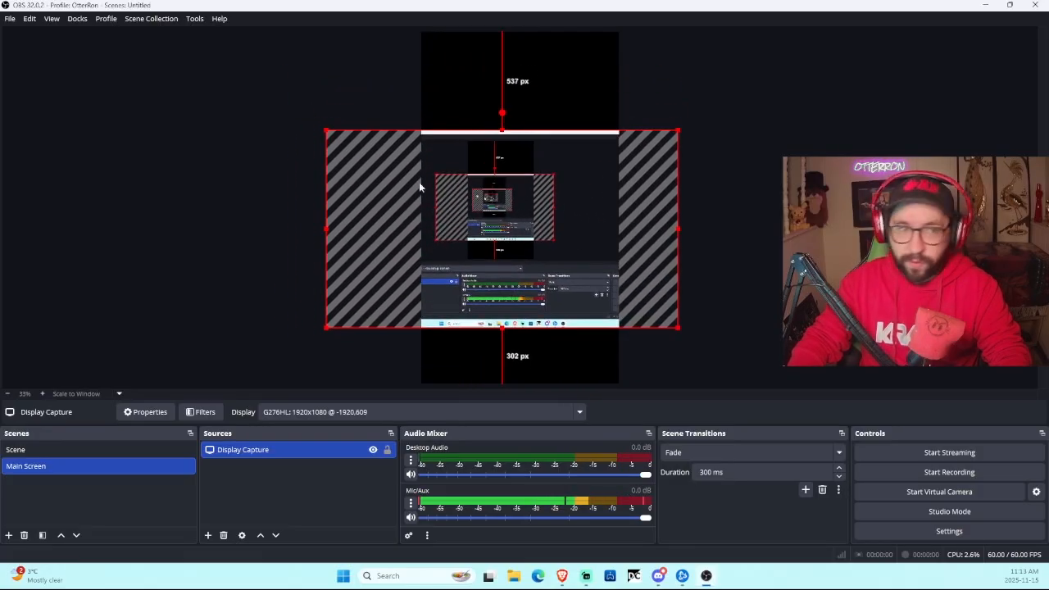
click(52, 18)
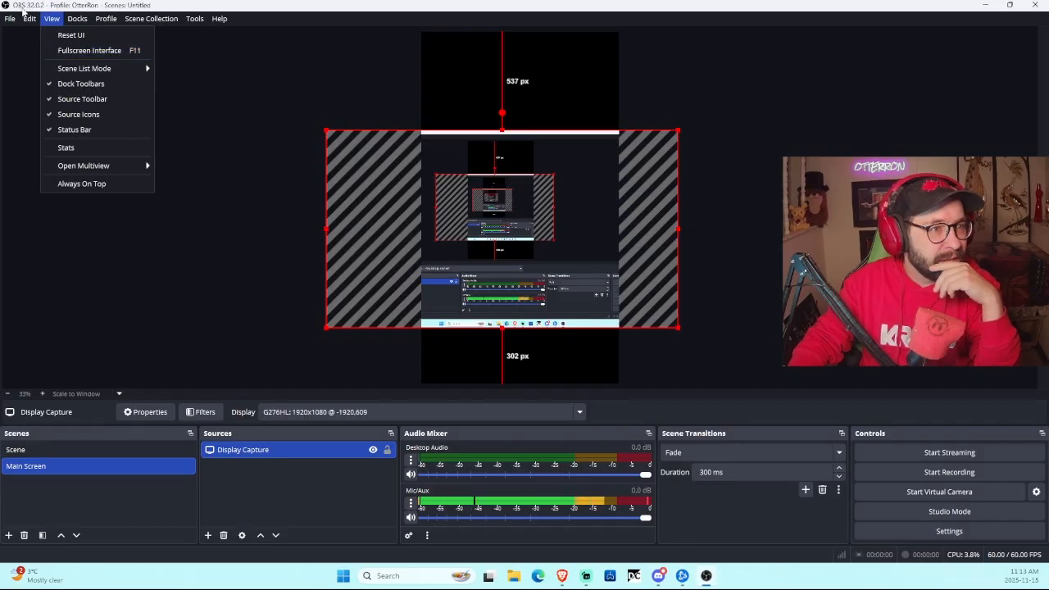
Step: Set the output resolution to 1920x1080 in the Video settings and apply it
mouse_move(15, 20)
click(70, 69)
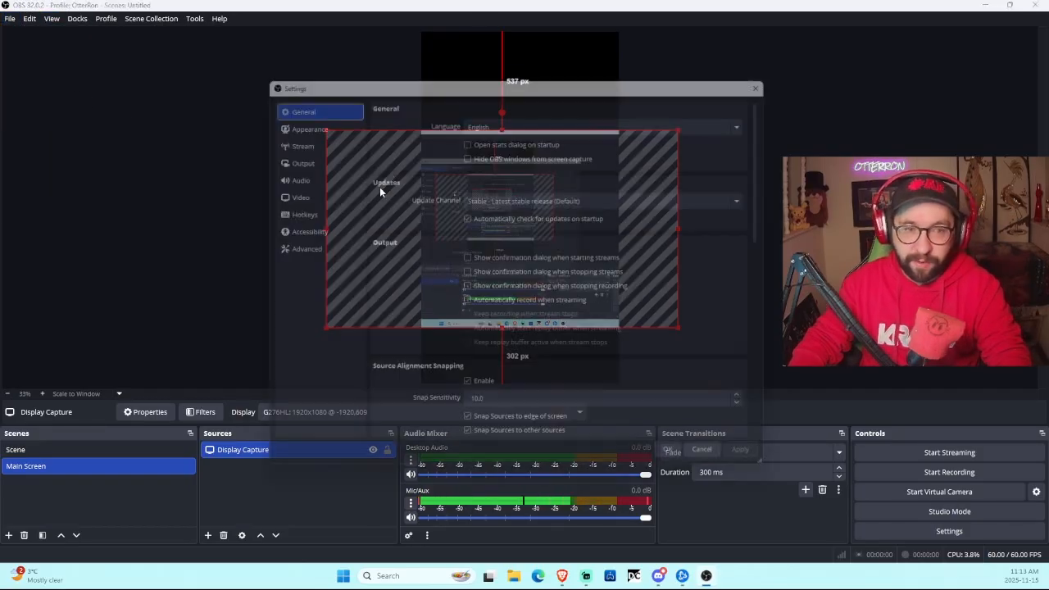
click(287, 192)
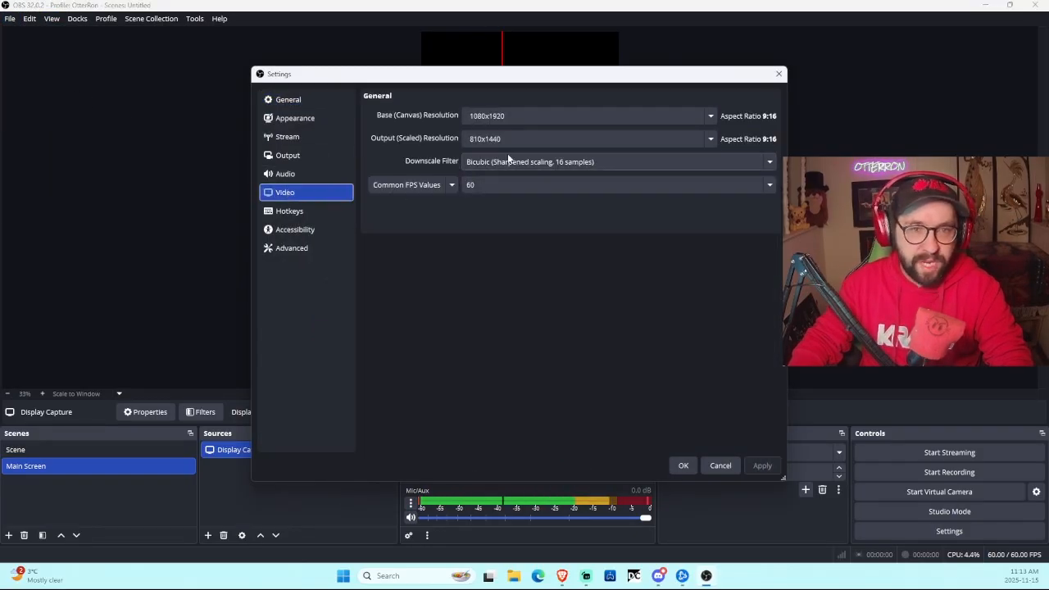
click(523, 142)
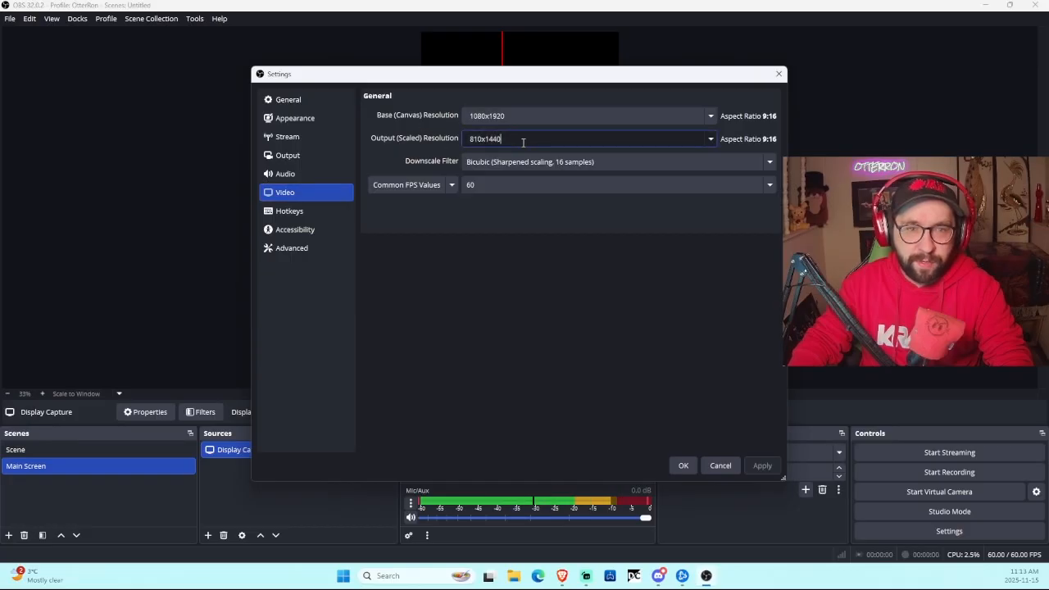
click(711, 139)
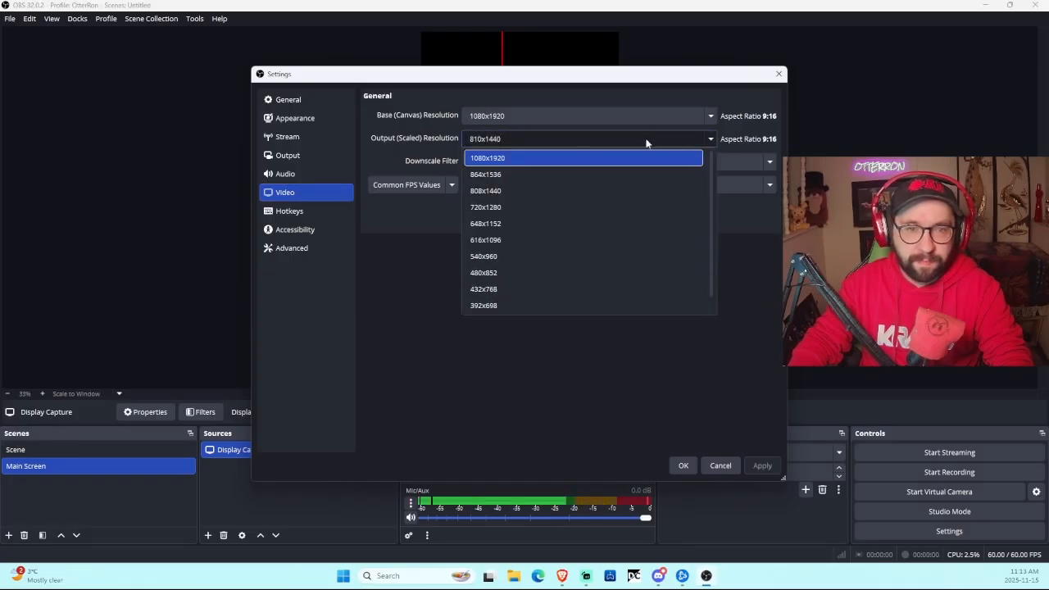
click(554, 161)
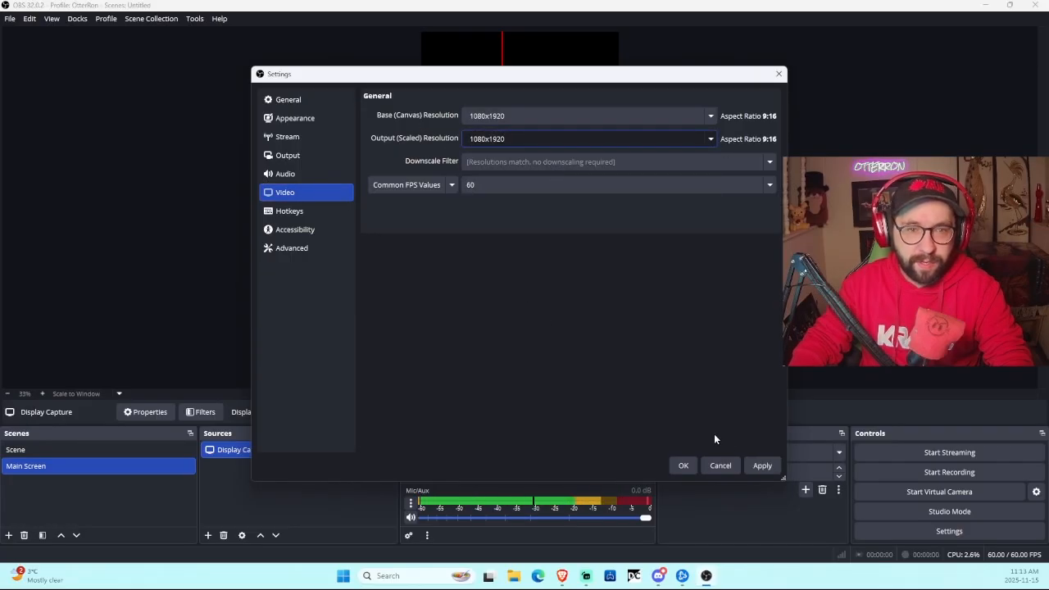
click(747, 465)
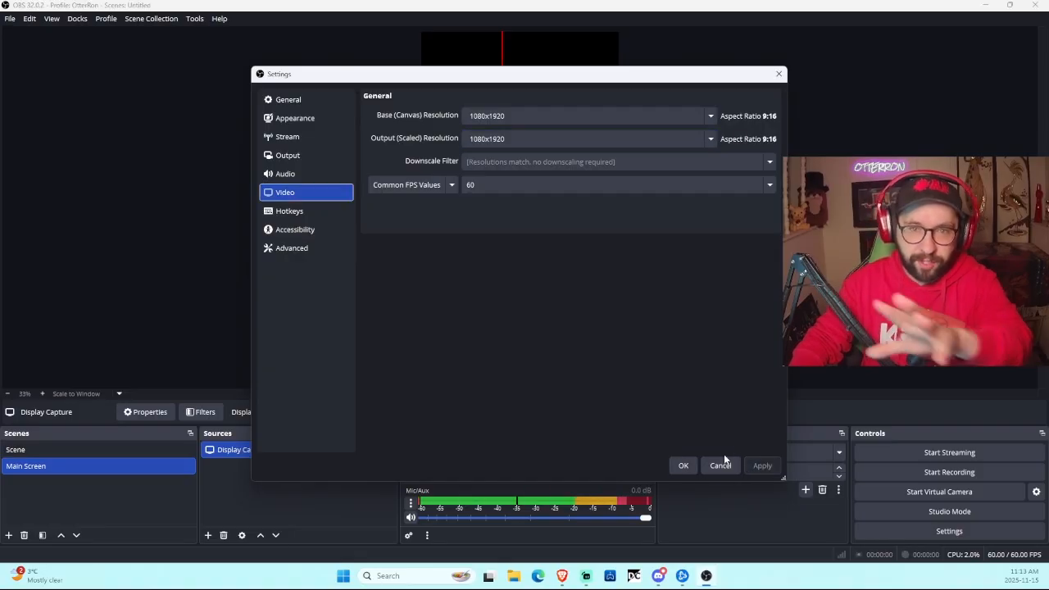
click(681, 465)
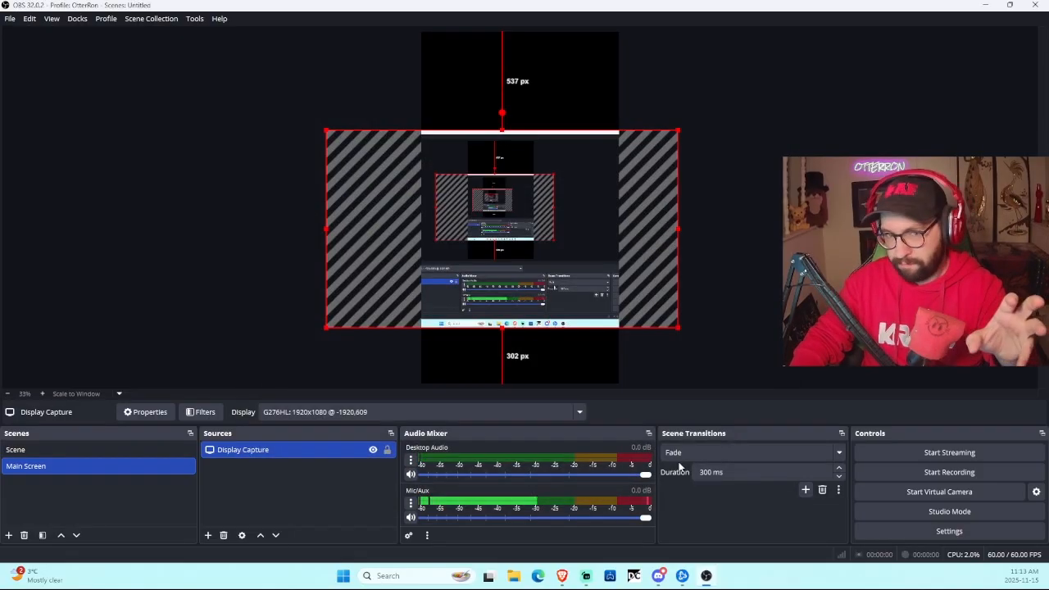
Step: Set the base canvas resolution to 1920x1080 in the Video settings and apply it
click(10, 18)
click(34, 70)
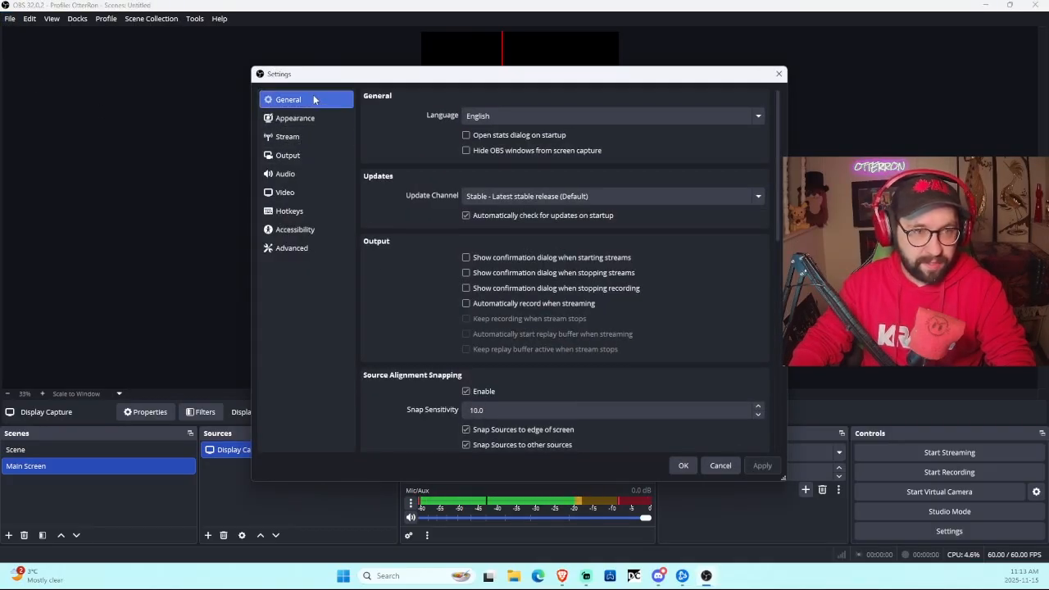
click(310, 118)
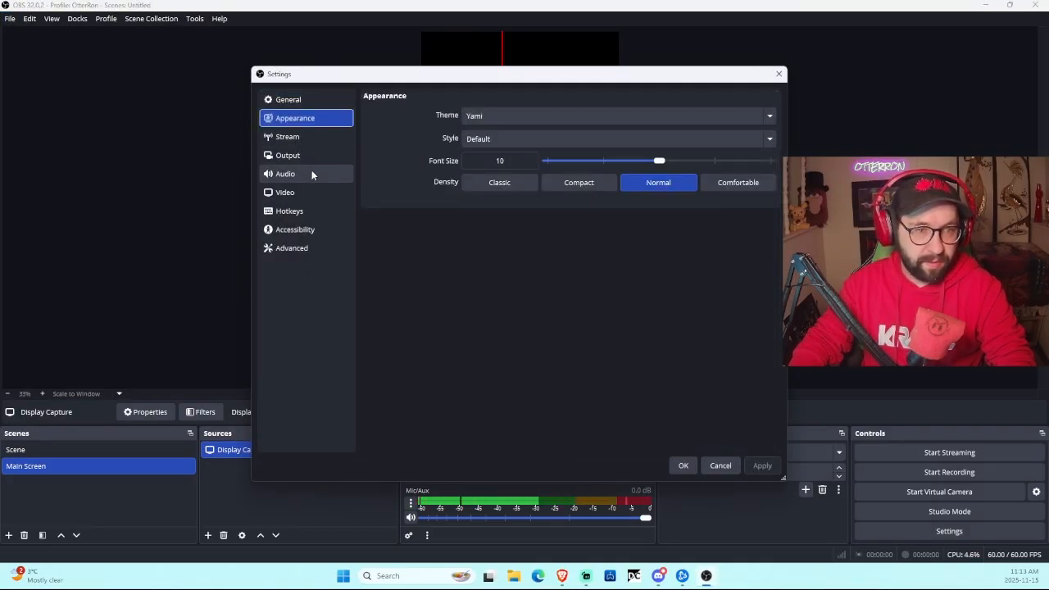
click(299, 192)
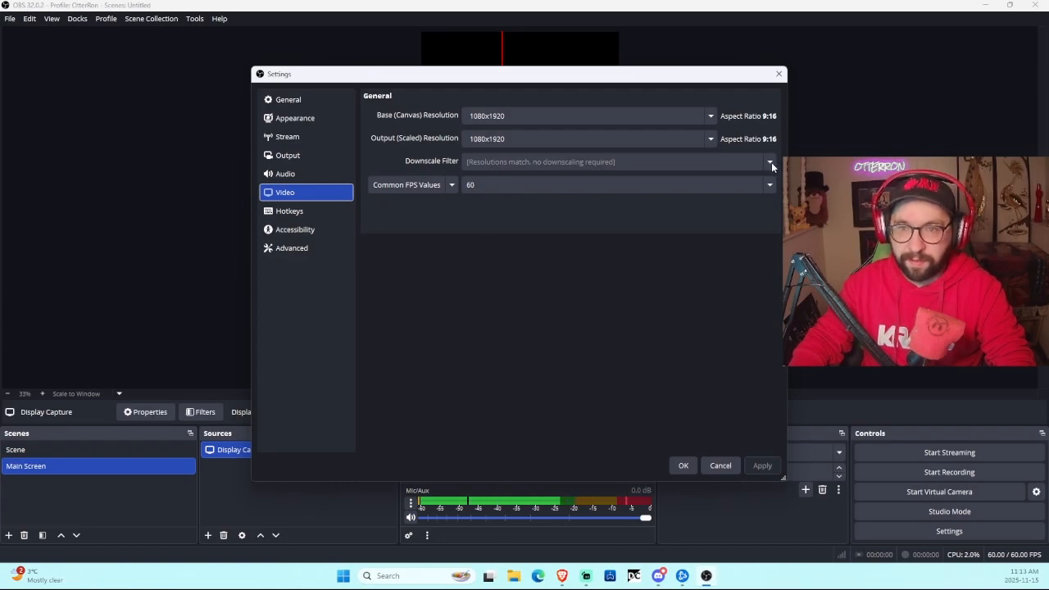
click(569, 117)
click(711, 119)
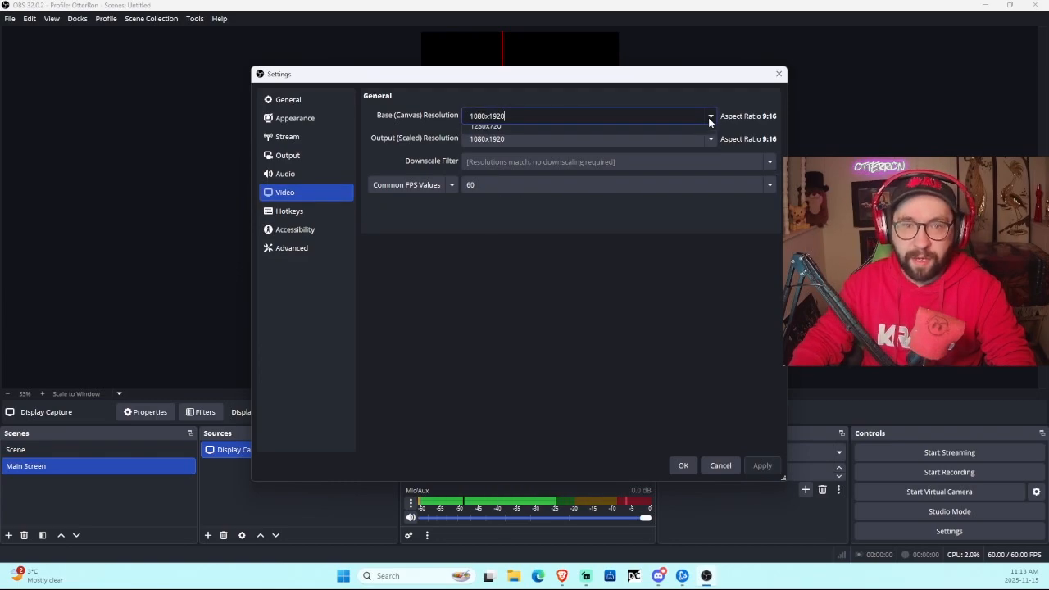
click(616, 136)
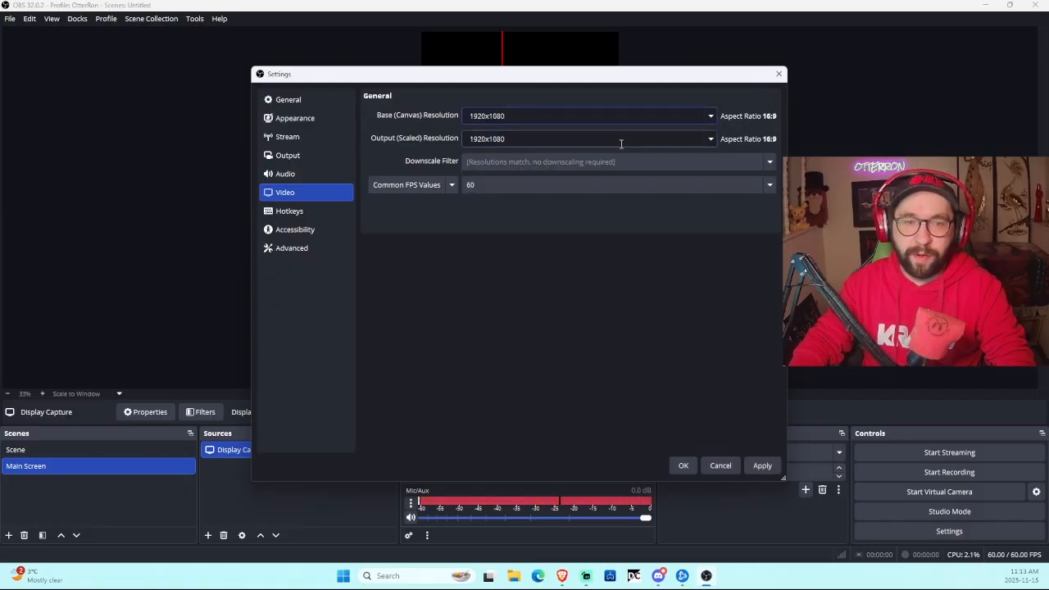
click(757, 465)
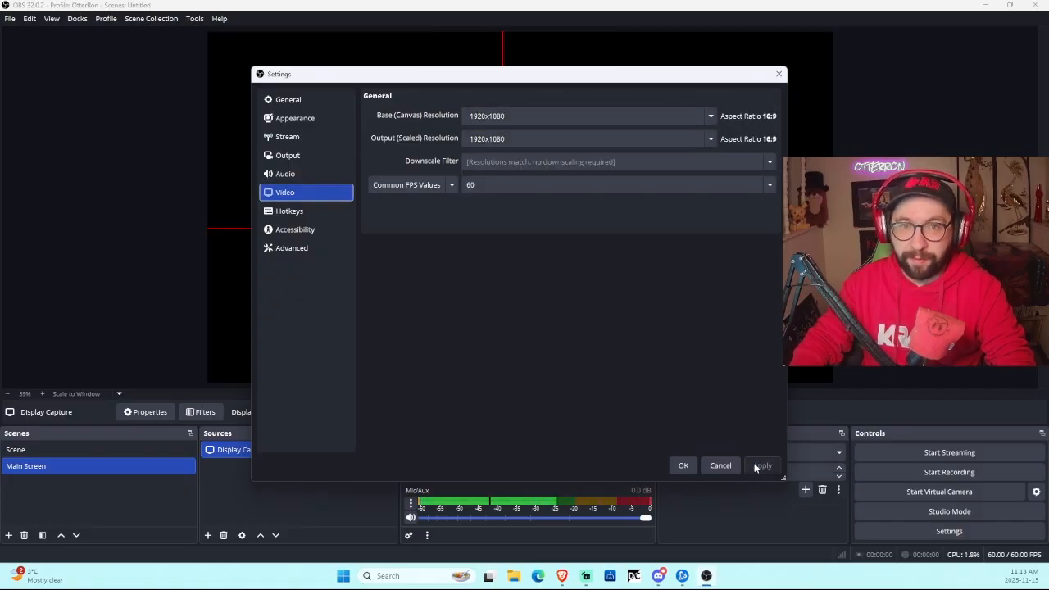
click(683, 465)
Step: Snap the display capture to the top-left corner and stretch it to fill the canvas
drag(355, 167, 252, 96)
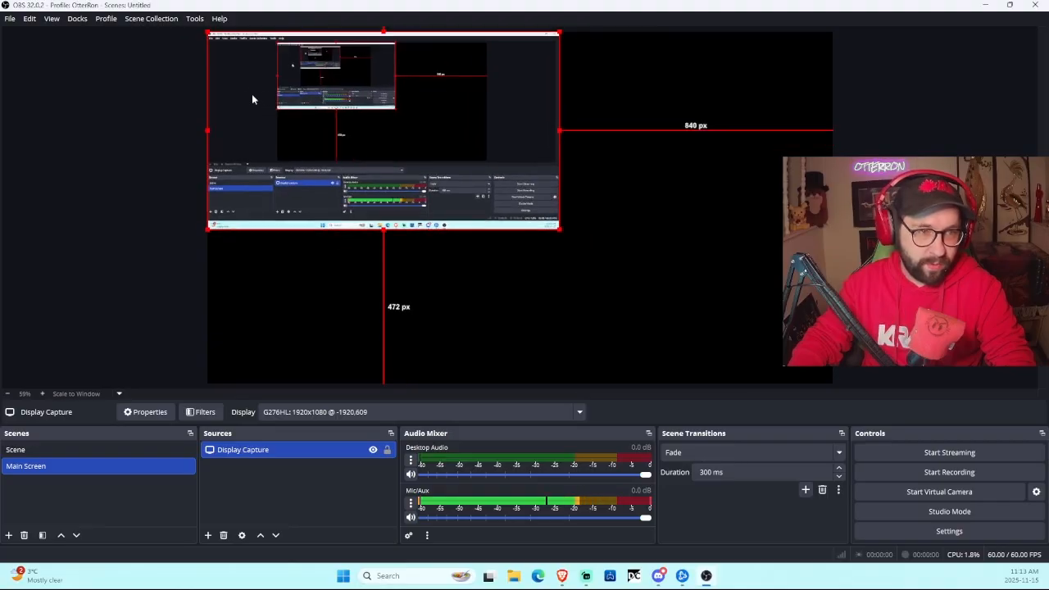
drag(557, 229, 832, 383)
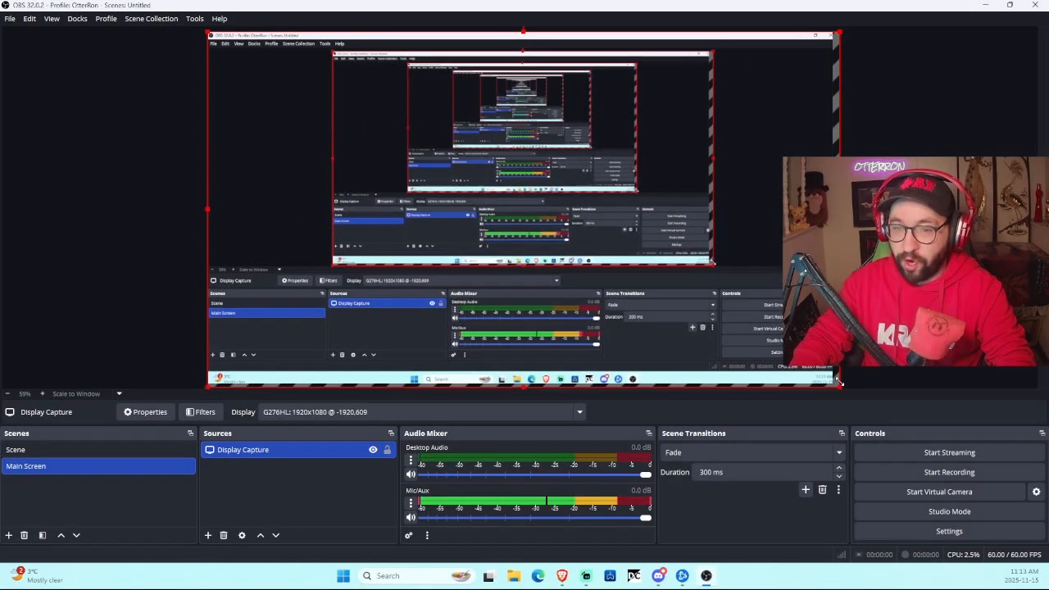
click(898, 349)
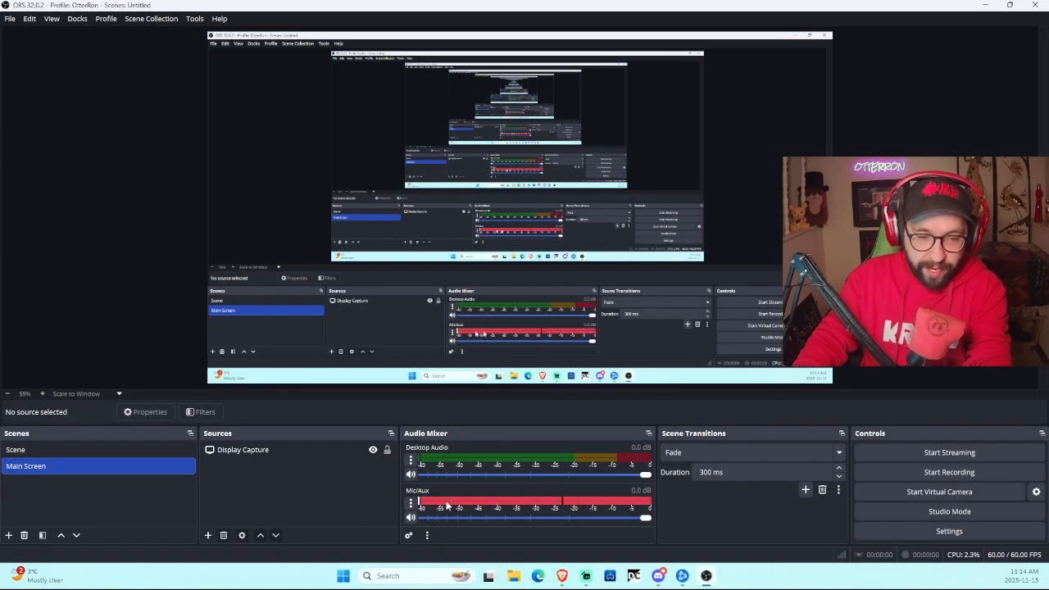
click(411, 501)
click(469, 460)
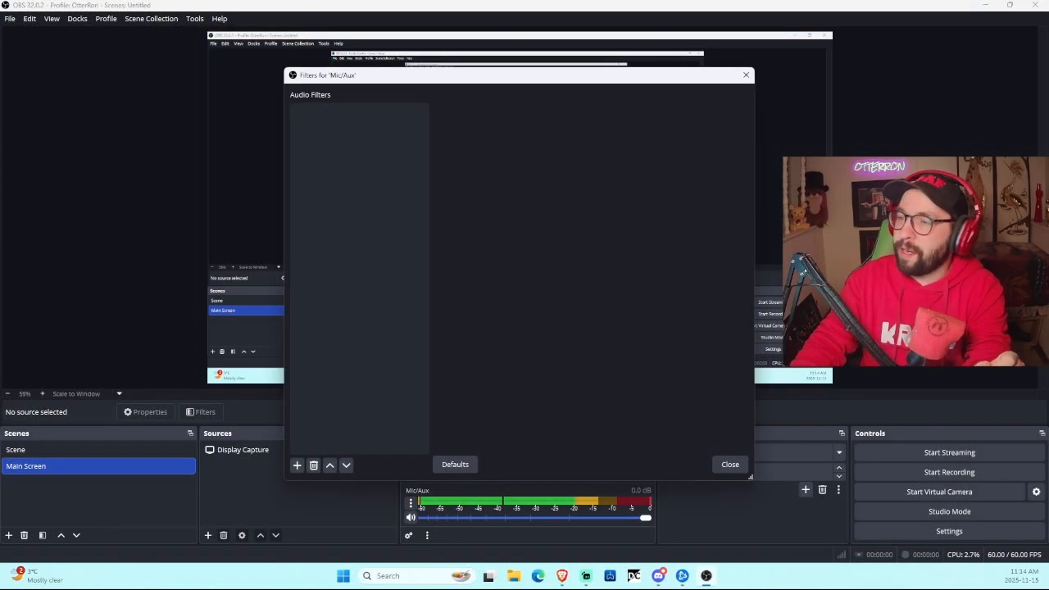
click(297, 465)
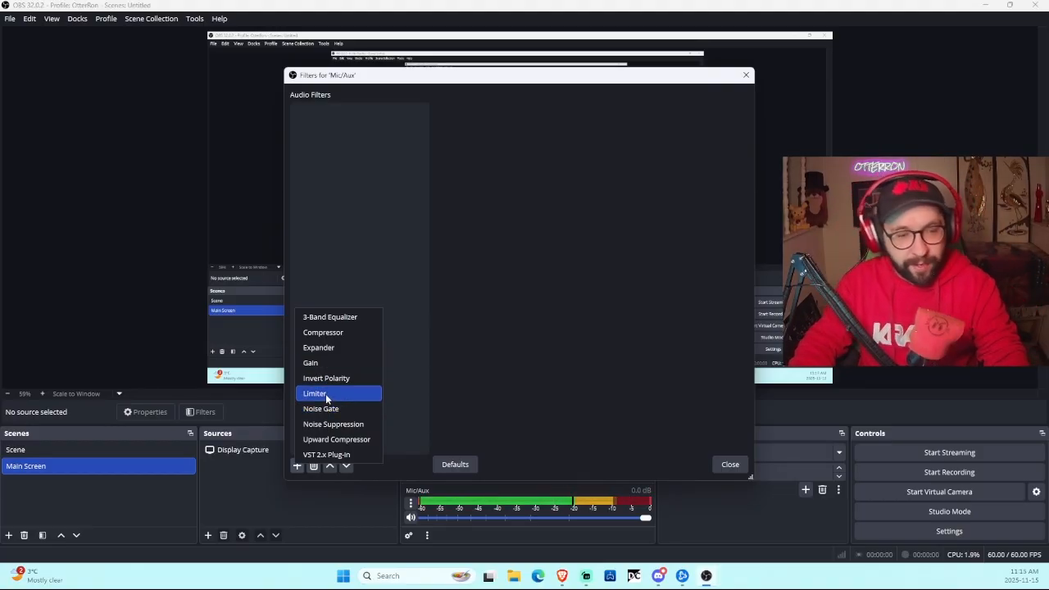
click(383, 234)
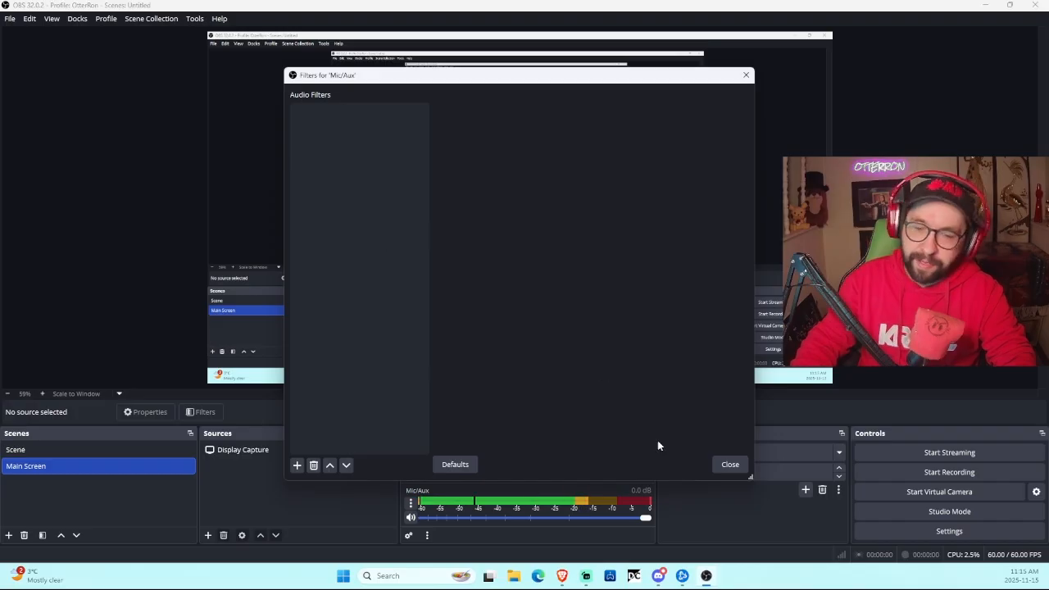
click(728, 465)
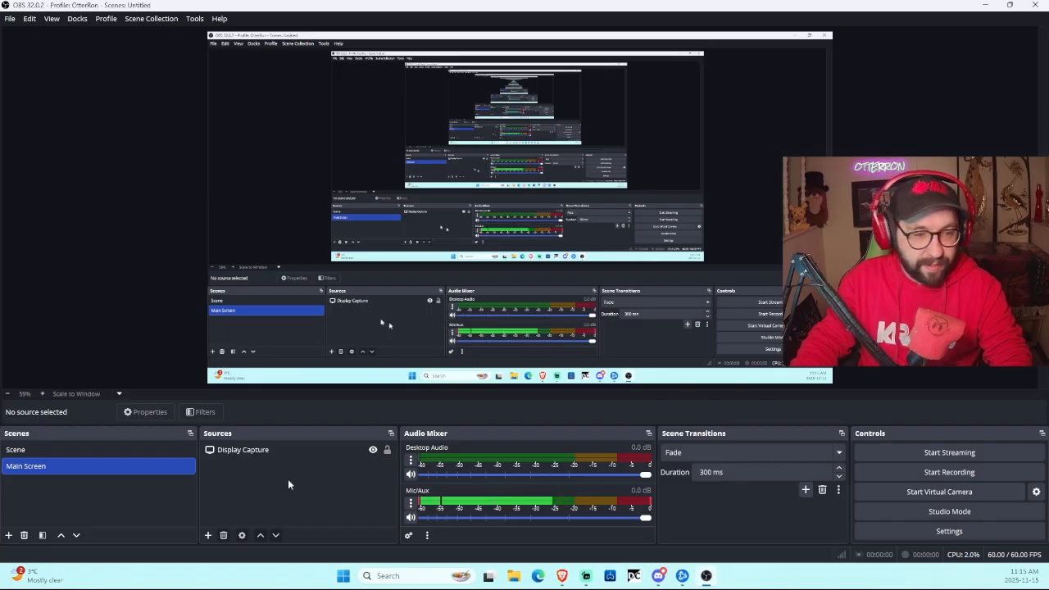
Step: Add a Video Capture Device source named 'Camera' using the J5 WebCam JVCU100
click(208, 535)
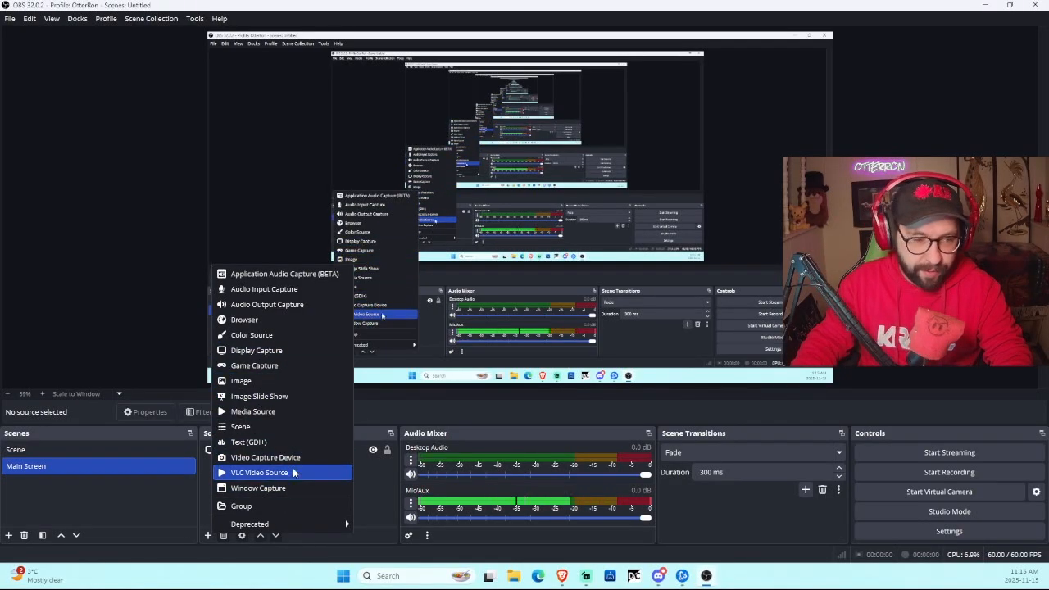
click(312, 457)
key(BackSpace)
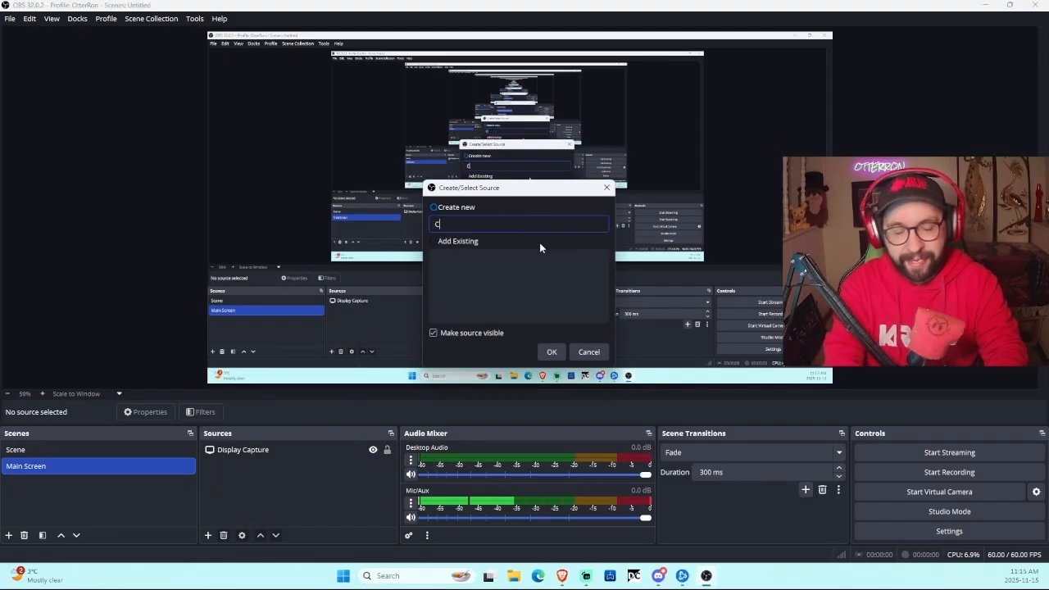
text(Camera)
click(552, 352)
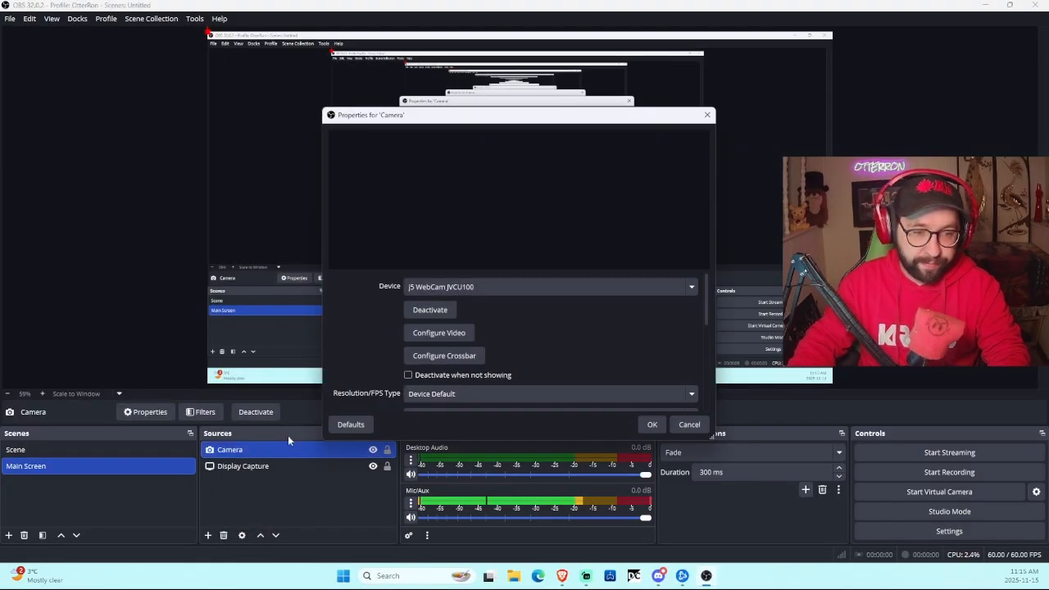
click(493, 287)
click(440, 303)
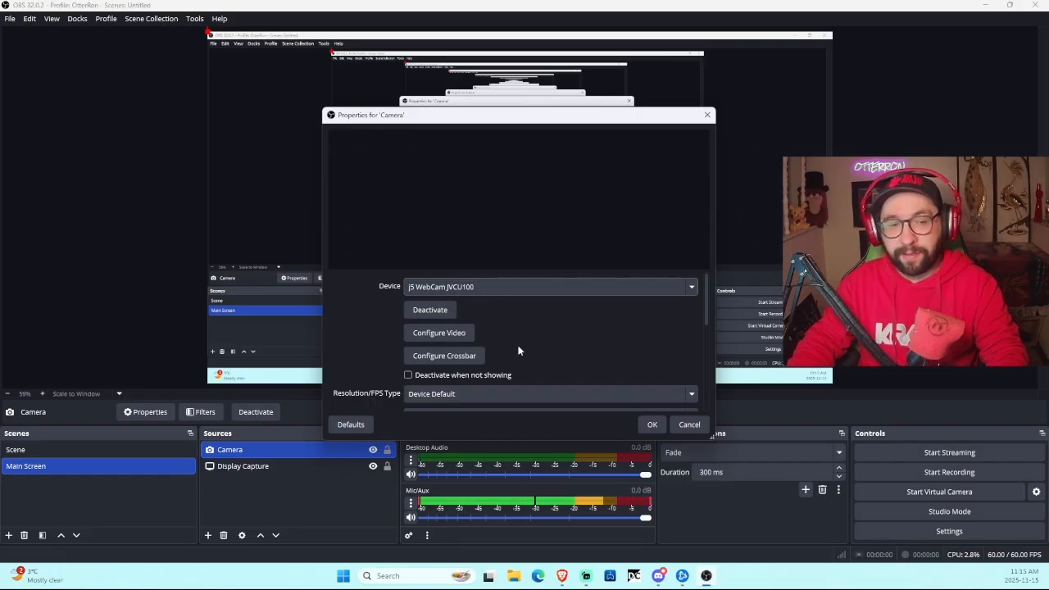
scroll(518, 347, down, 5)
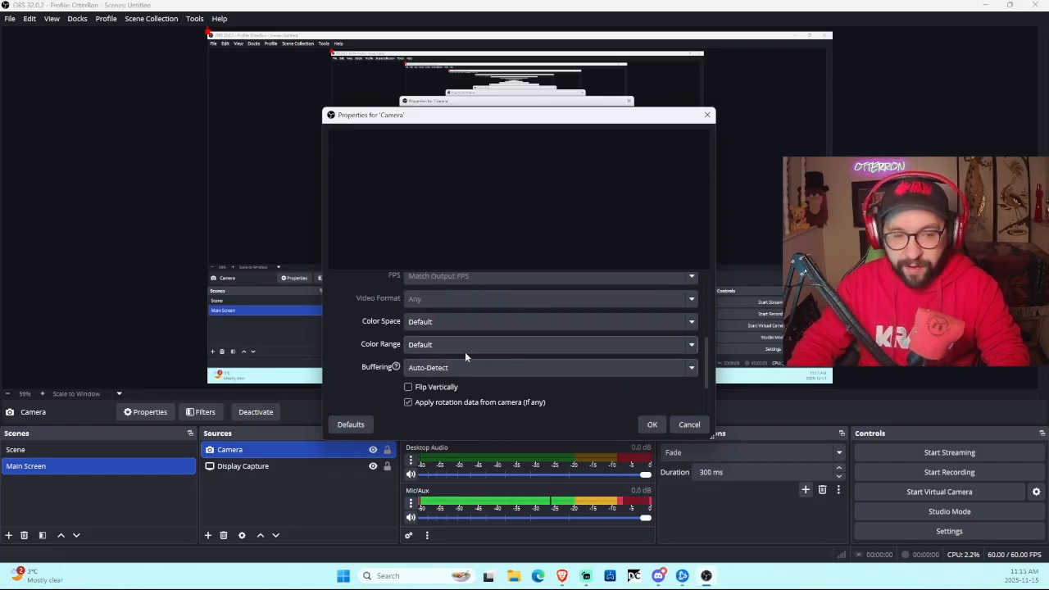
click(645, 425)
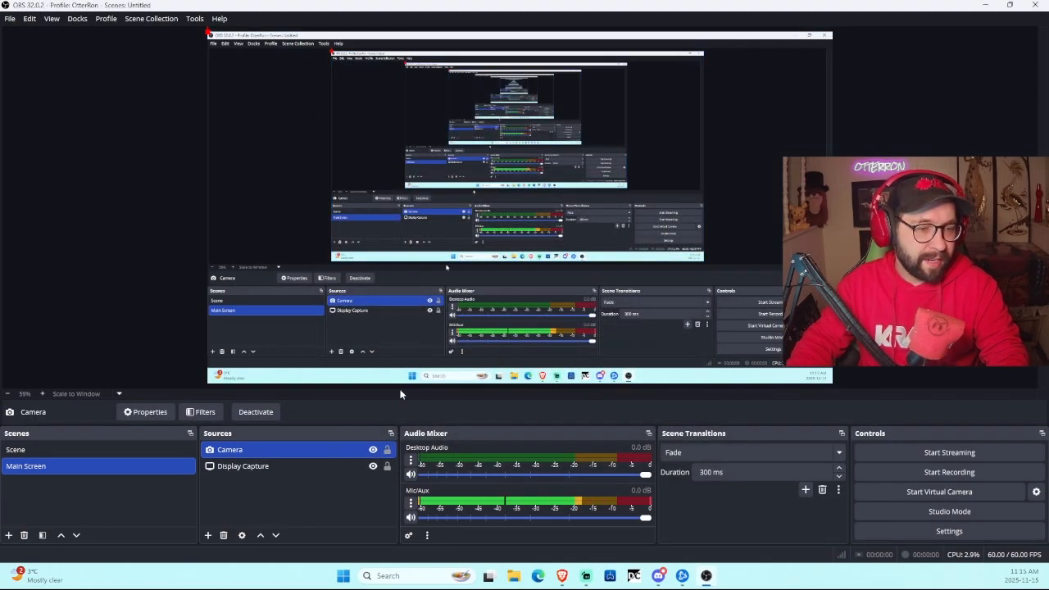
Step: Move the display capture to the canvas's left edge and reselect it
click(311, 352)
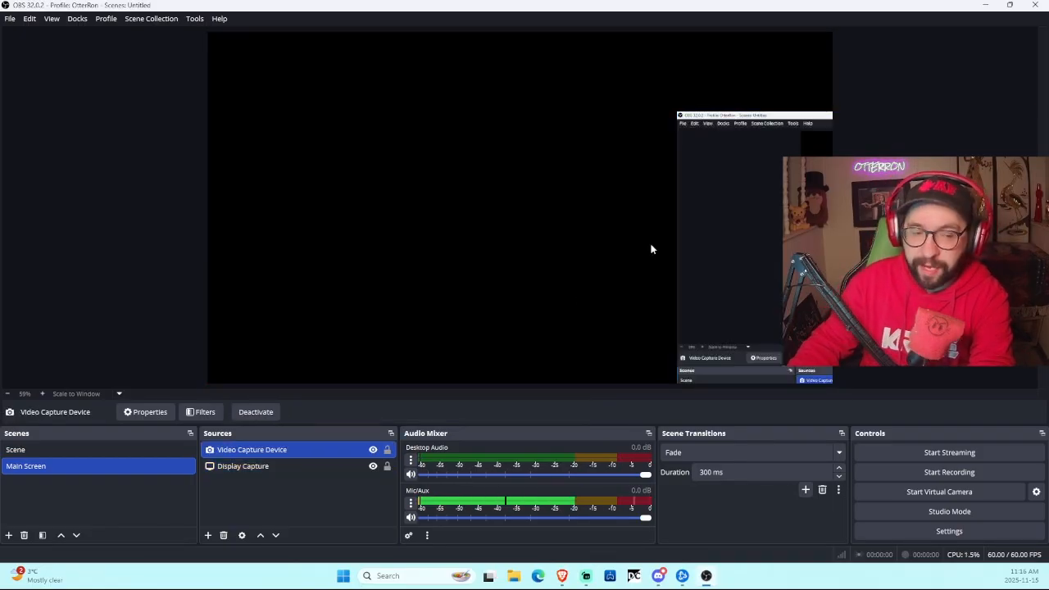
drag(746, 254, 293, 189)
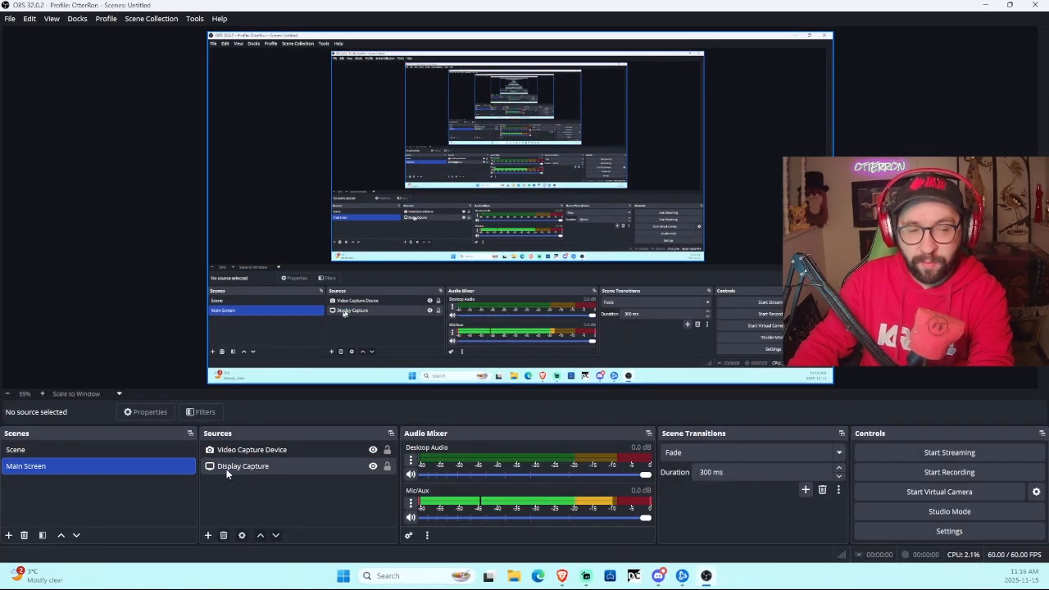
click(245, 451)
click(244, 465)
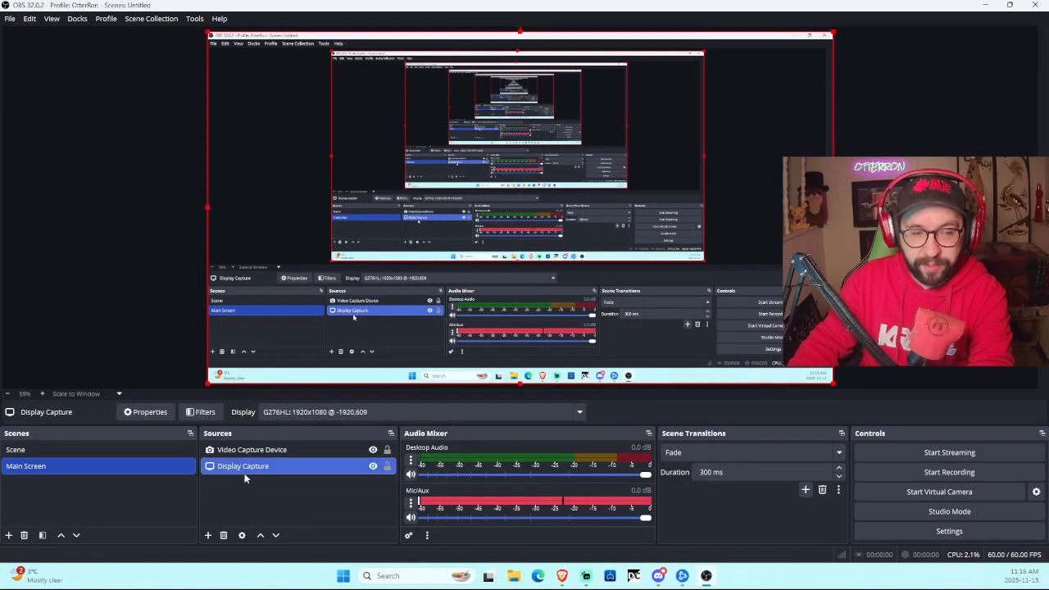
click(208, 535)
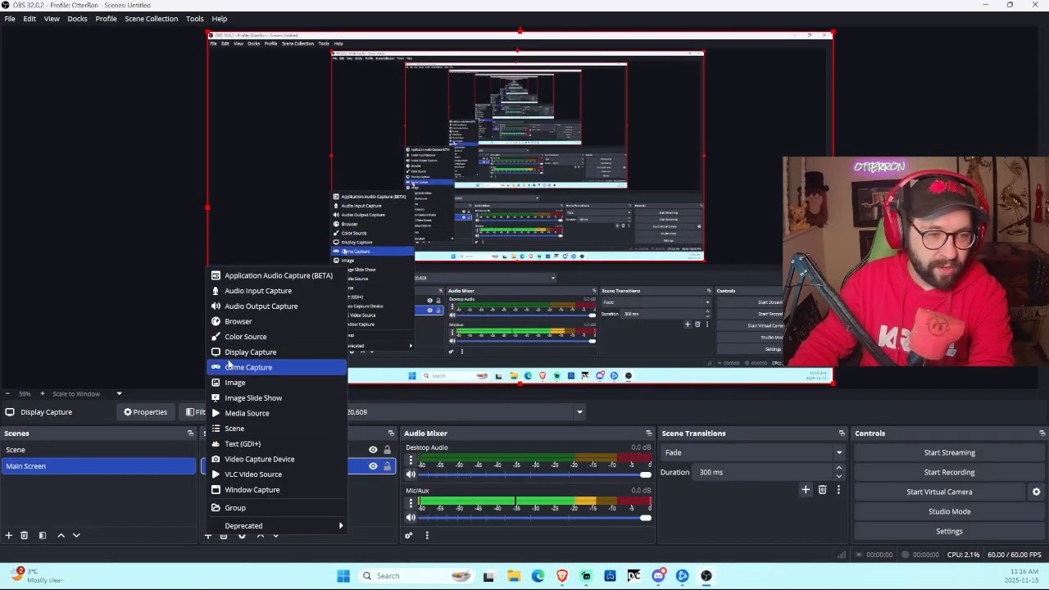
Step: Add a browser source with its default name and paste the Sound Alerts alert link as its URL
click(265, 318)
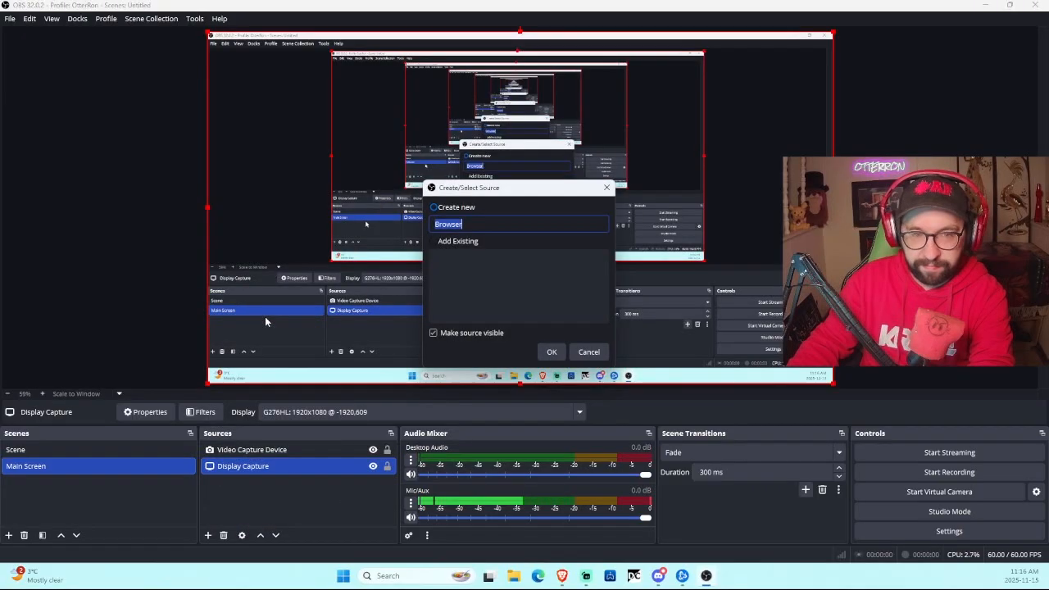
click(548, 352)
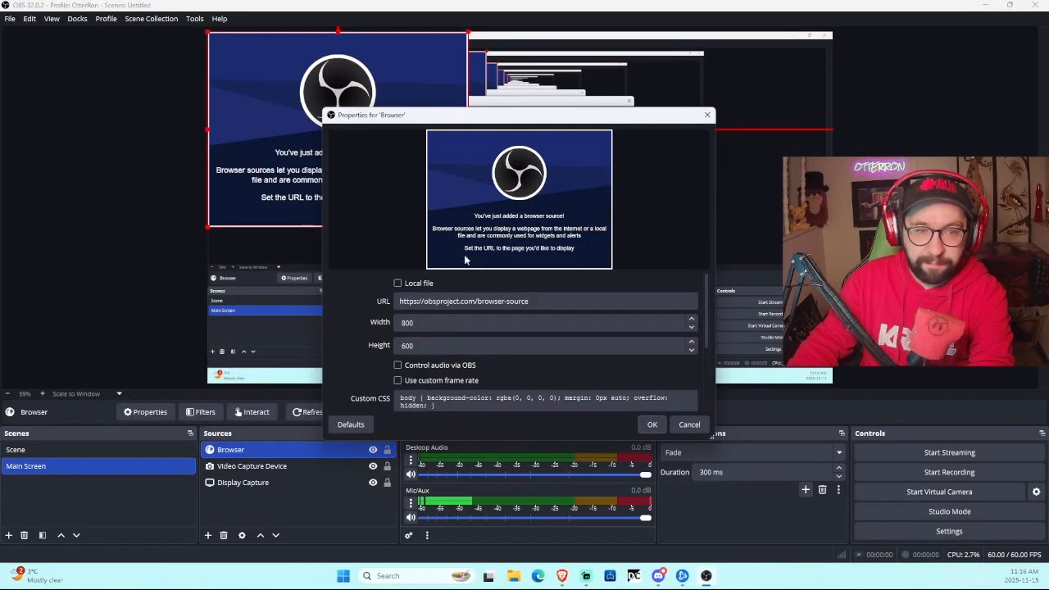
click(468, 301)
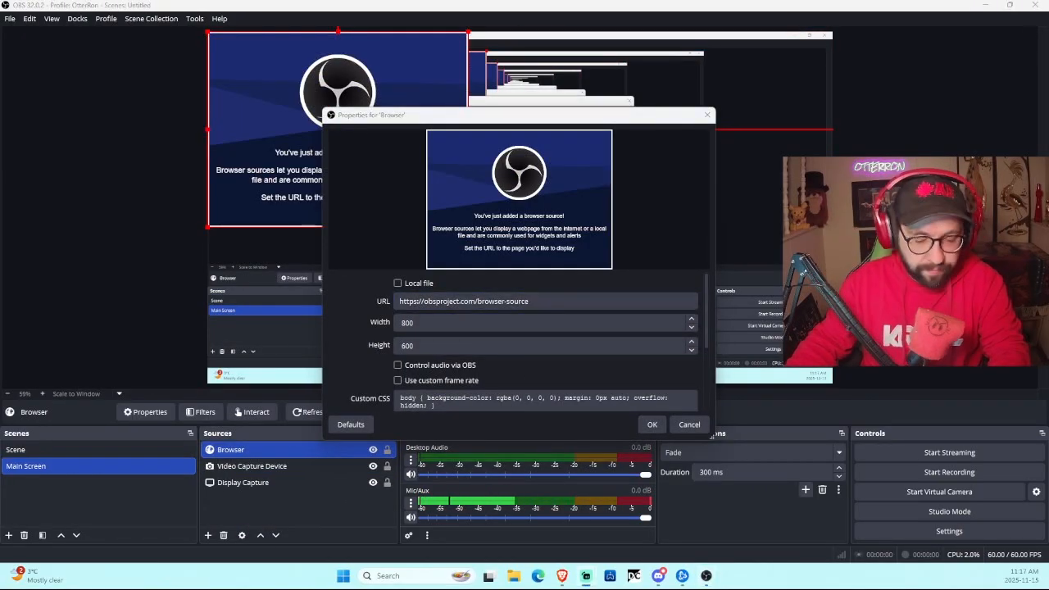
double_click(550, 300)
key(ctrl+a)
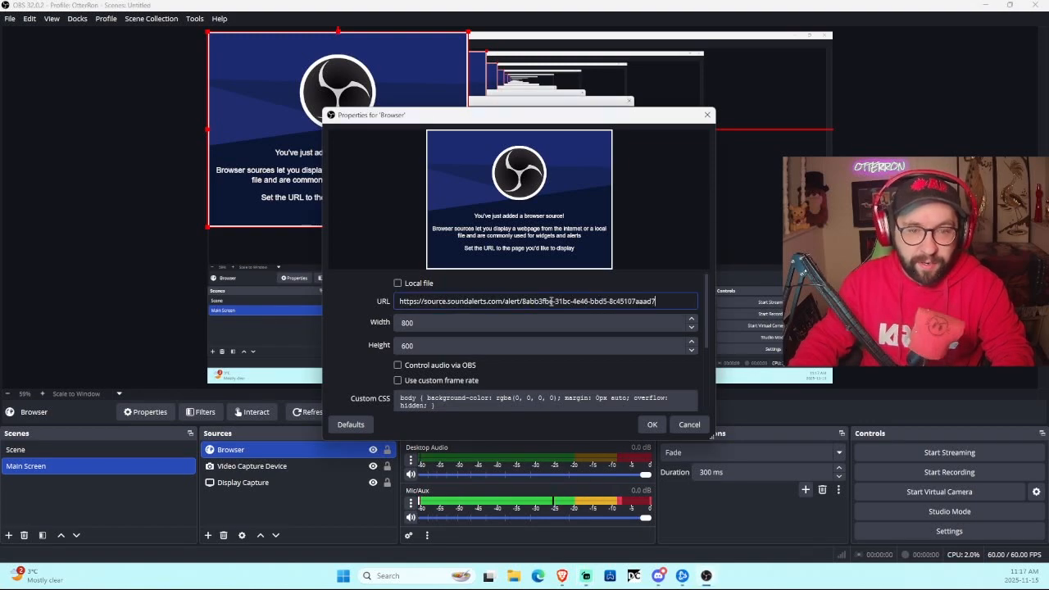
click(649, 424)
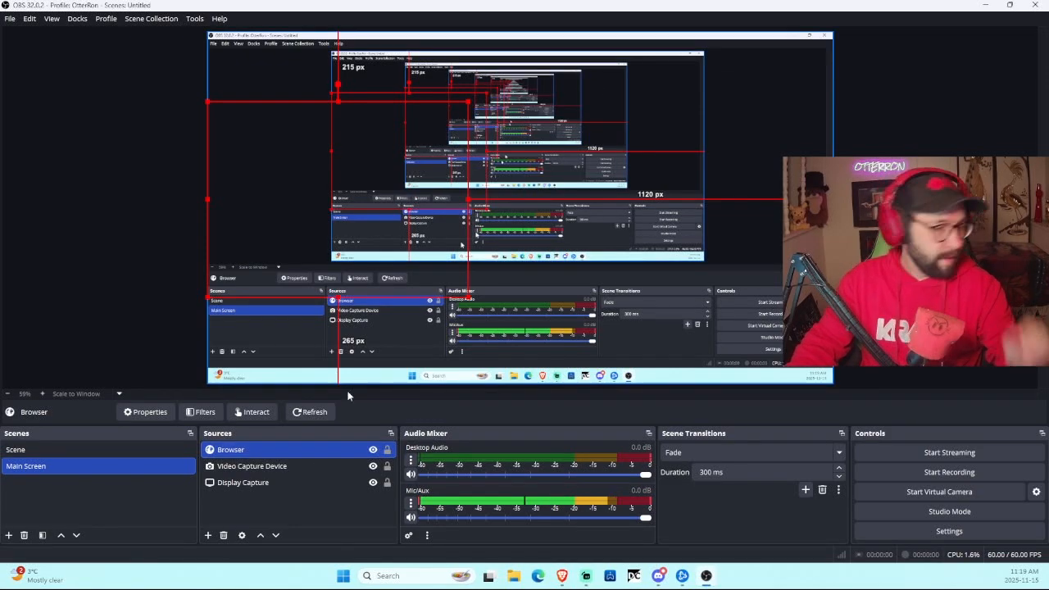
Step: Add another browser source named Chart, then select the Browser source
click(207, 534)
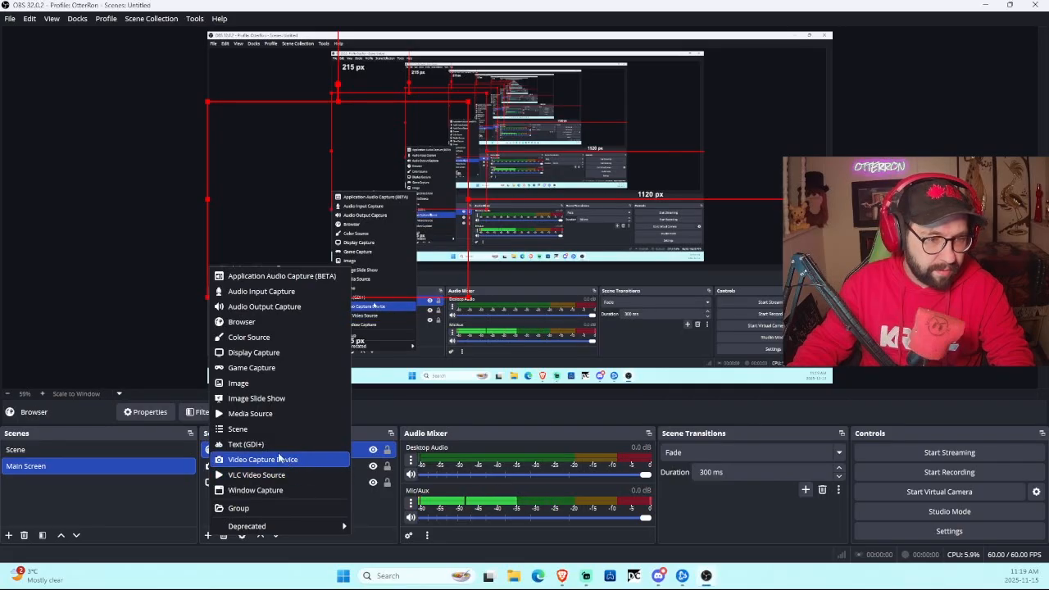
click(277, 321)
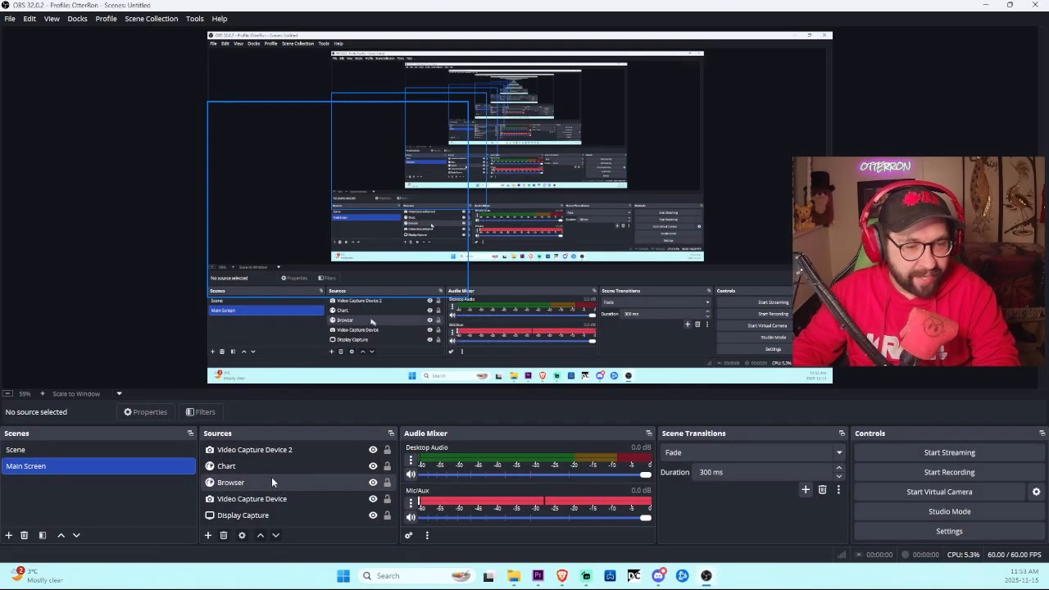
click(246, 482)
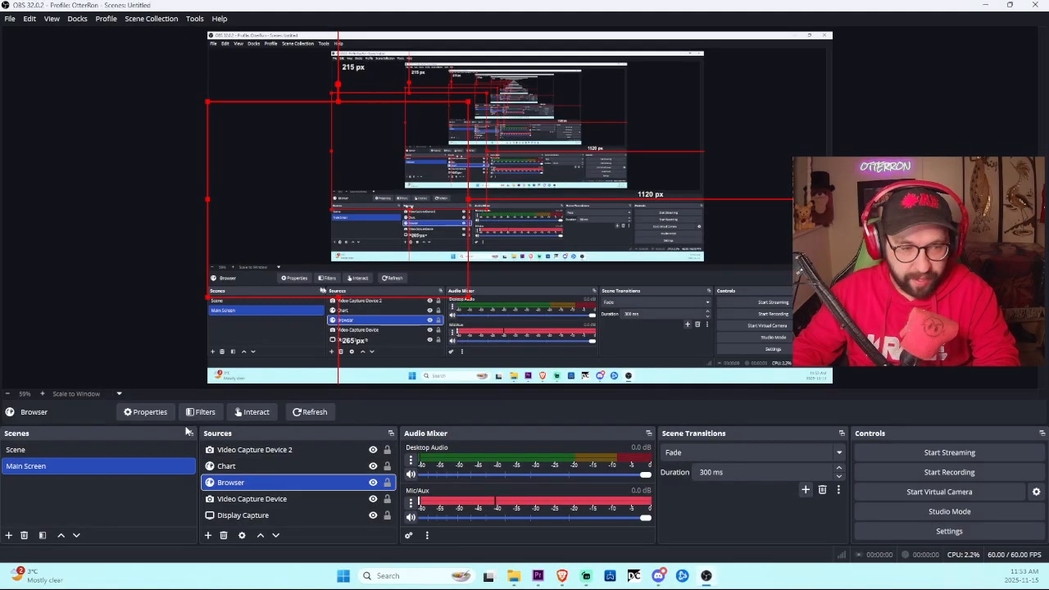
Step: Create a browser source named 'CHAT' and confirm its properties with the chat embed URL
click(208, 535)
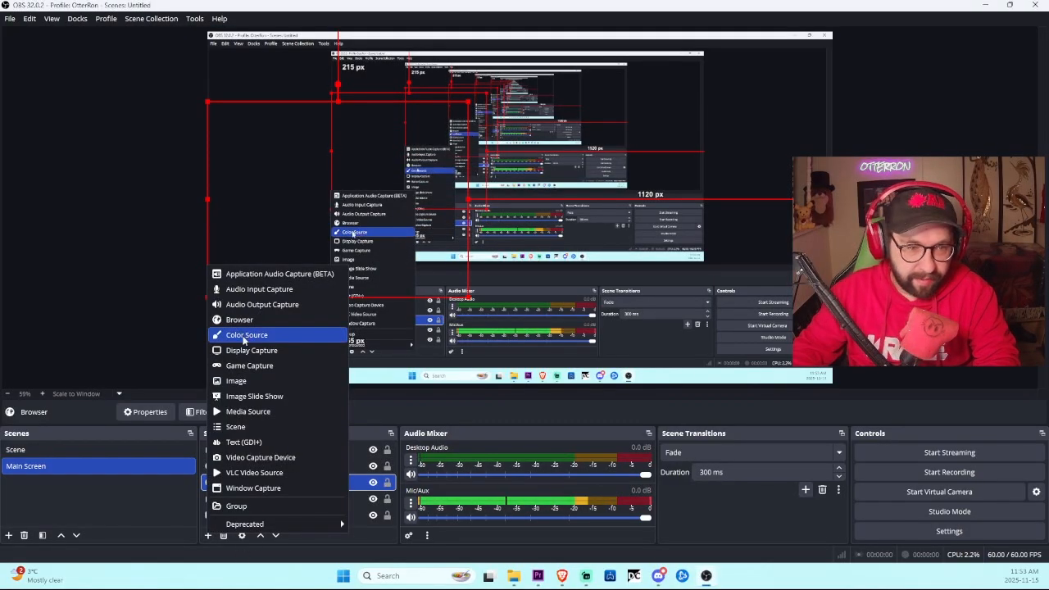
click(260, 320)
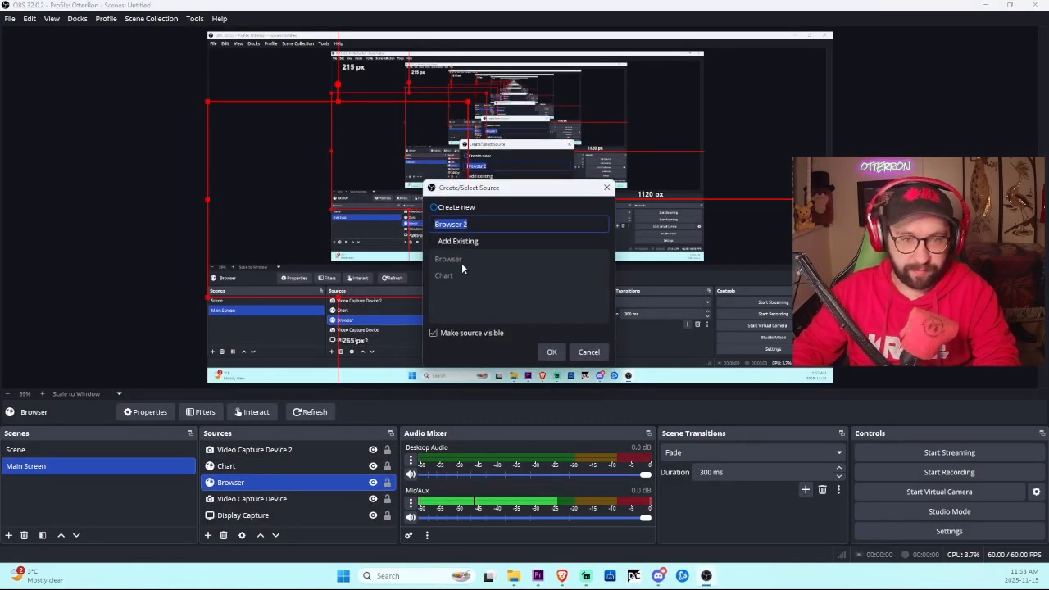
text(CHAT)
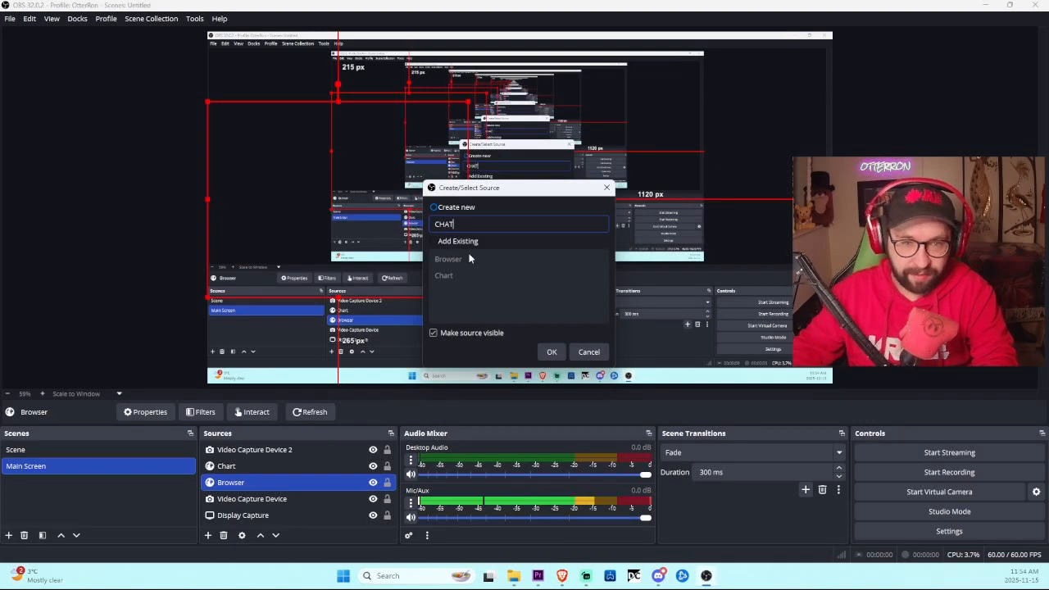
click(549, 351)
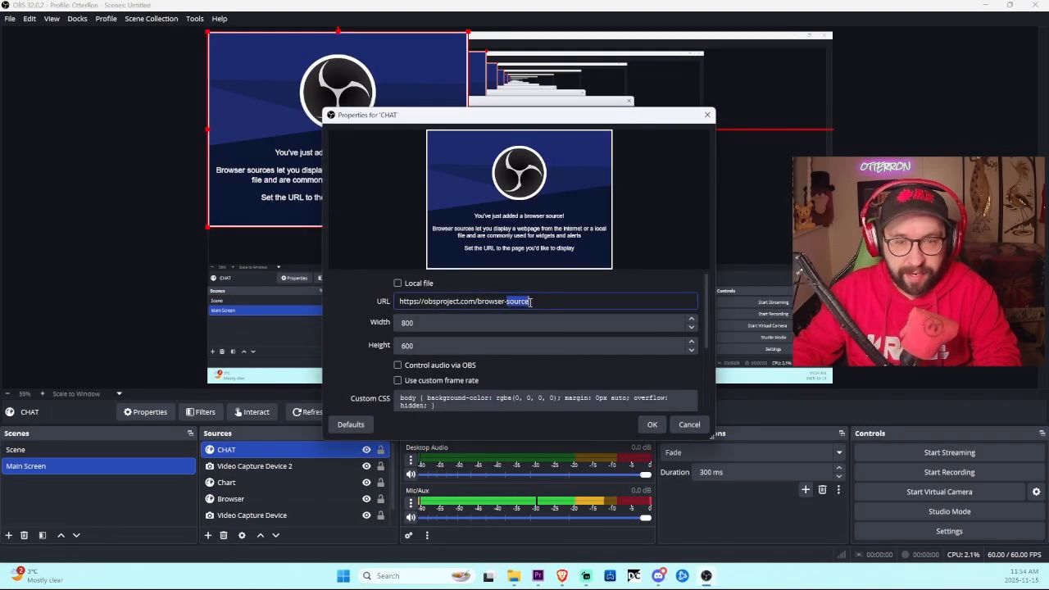
triple_click(530, 303)
drag(602, 119, 1048, 157)
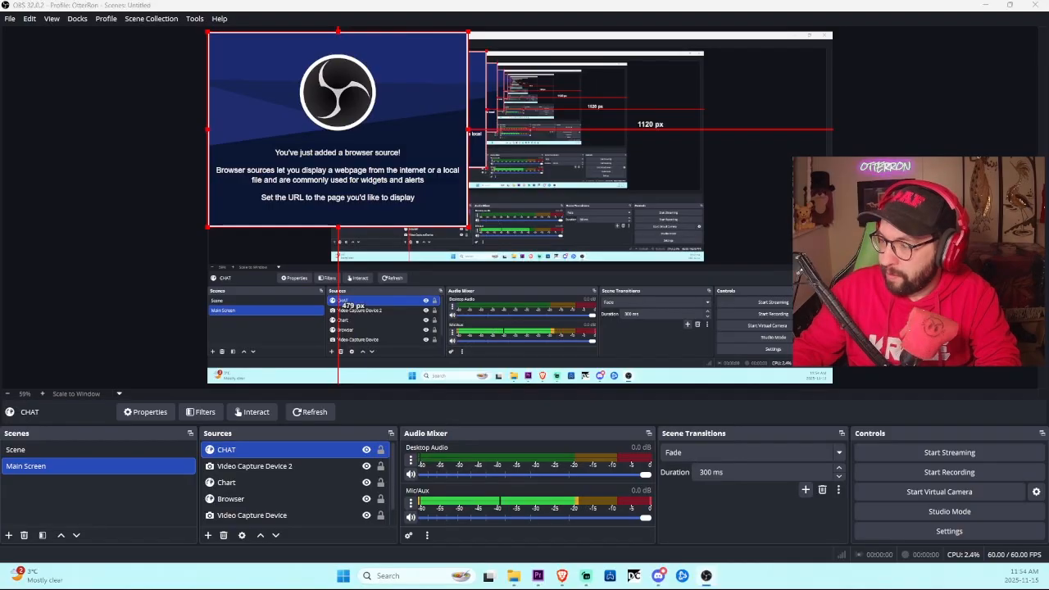
drag(1047, 120, 597, 65)
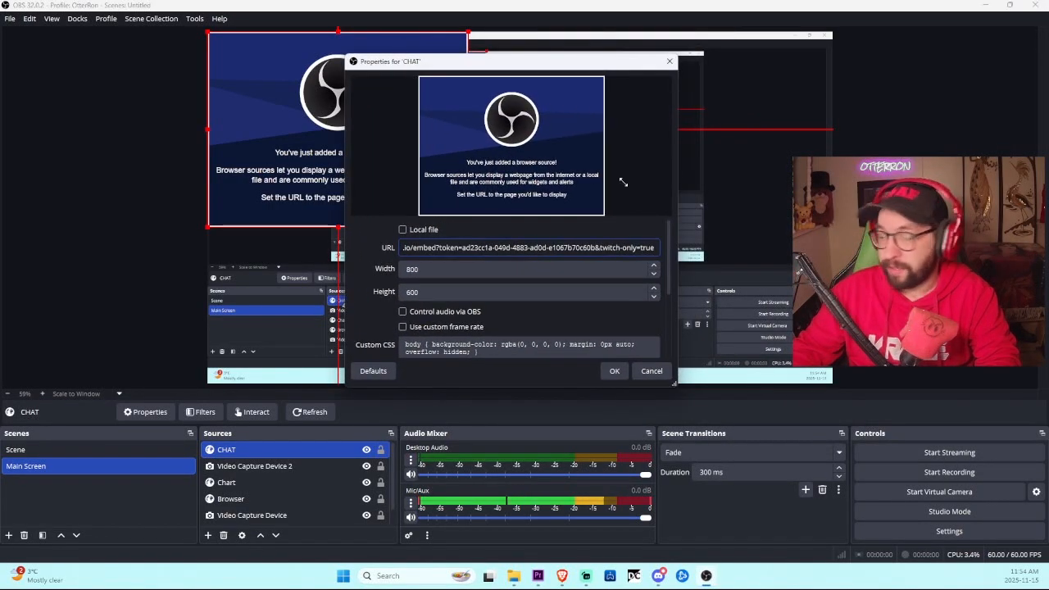
click(613, 370)
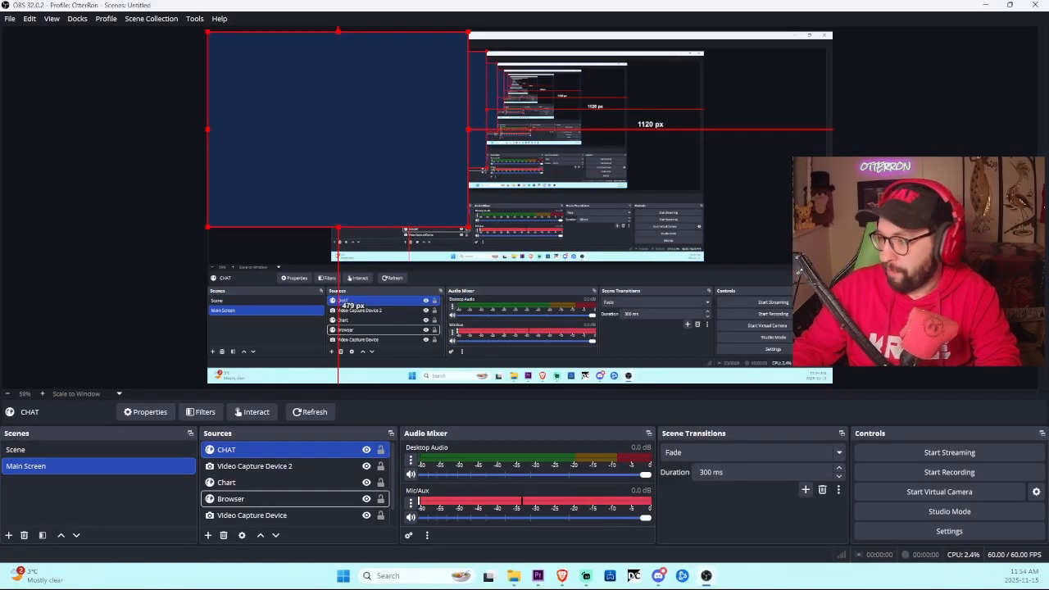
Step: Nudge the CHAT overlay lower and paste the Restream chat embed URL into its properties
drag(384, 140, 369, 160)
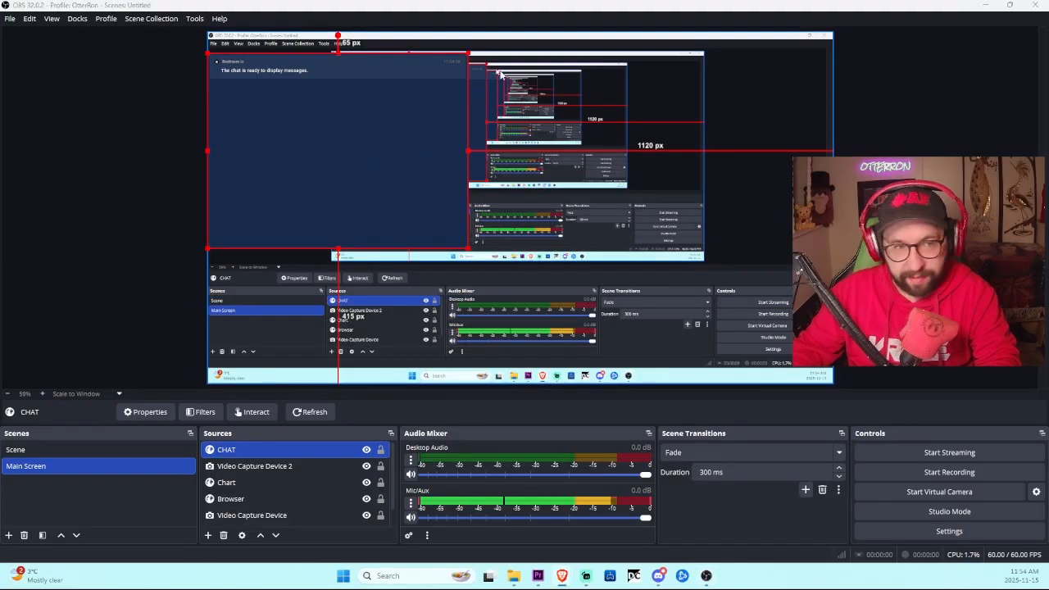
right_click(343, 70)
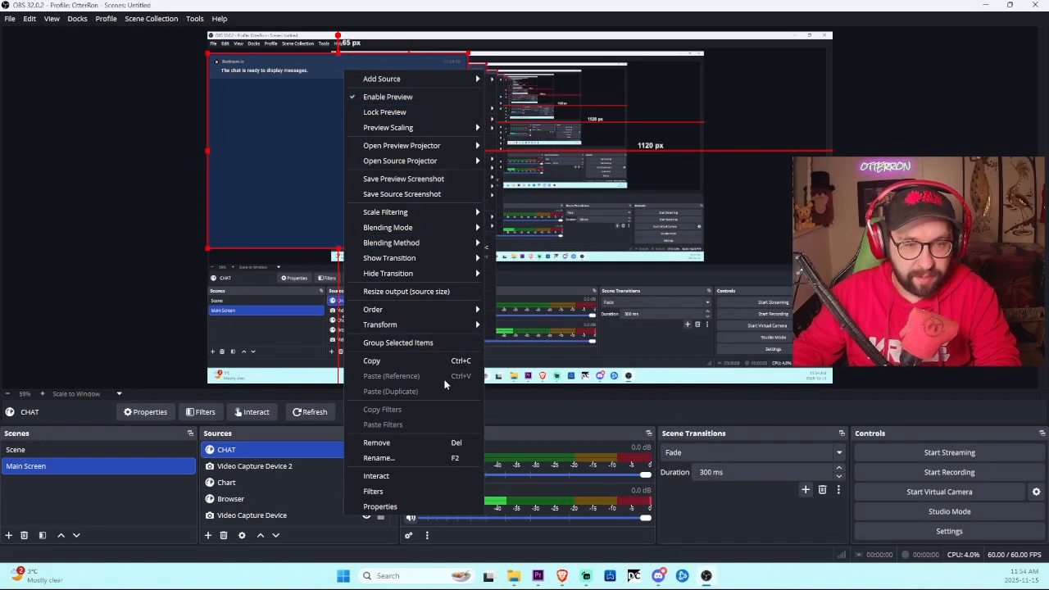
click(428, 506)
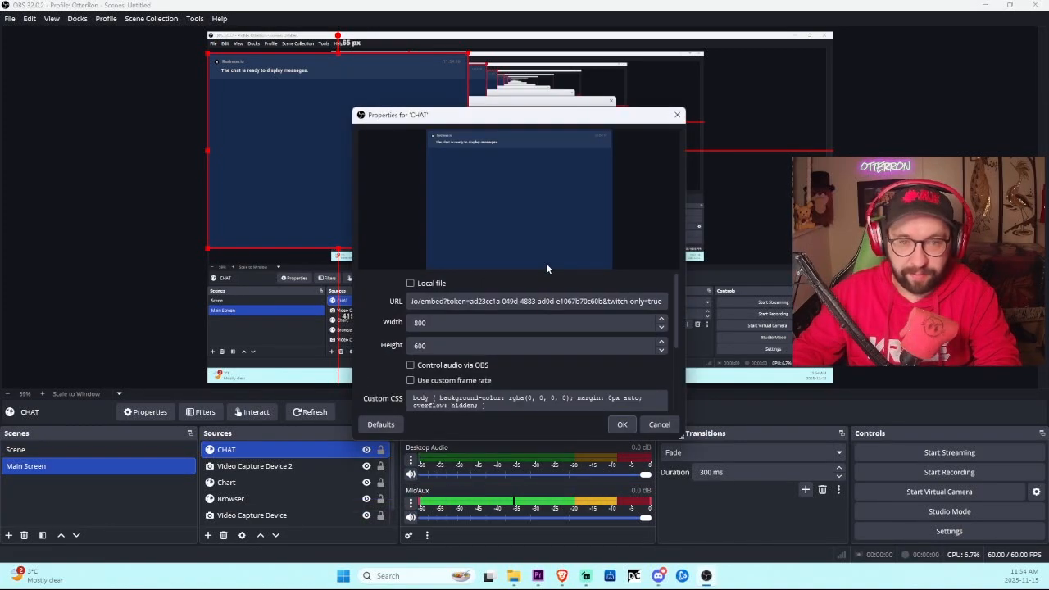
triple_click(548, 303)
key(ctrl+v)
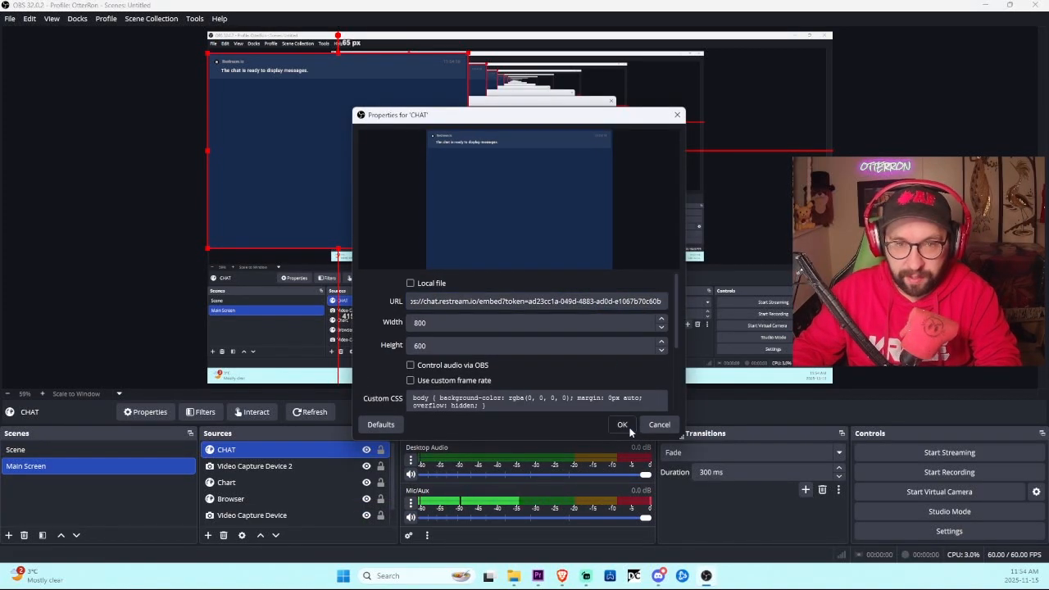
click(623, 424)
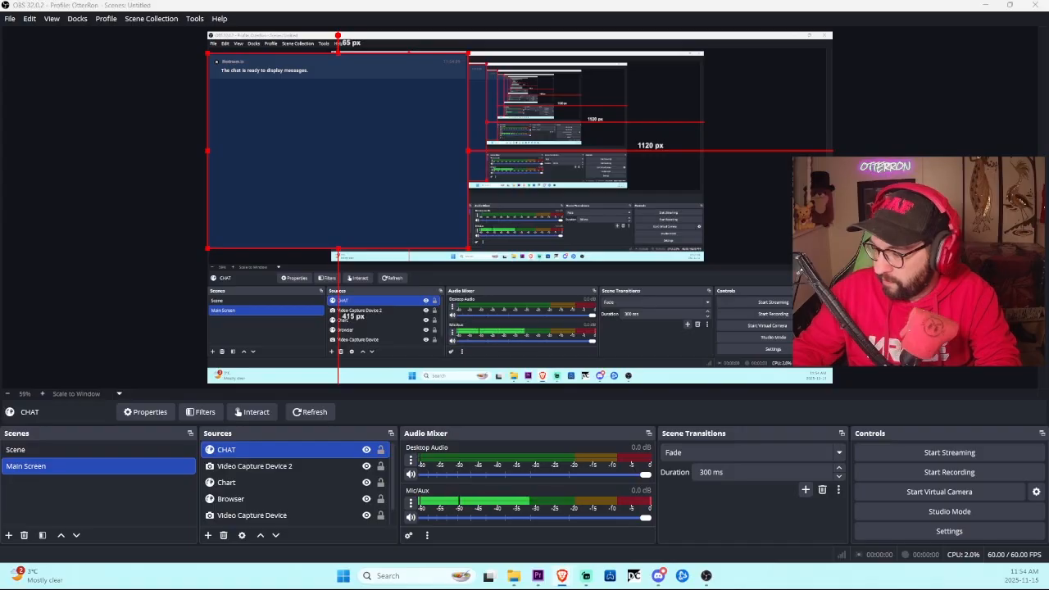
Step: Select the CHAT overlay in the preview among the overlapping sources
click(560, 193)
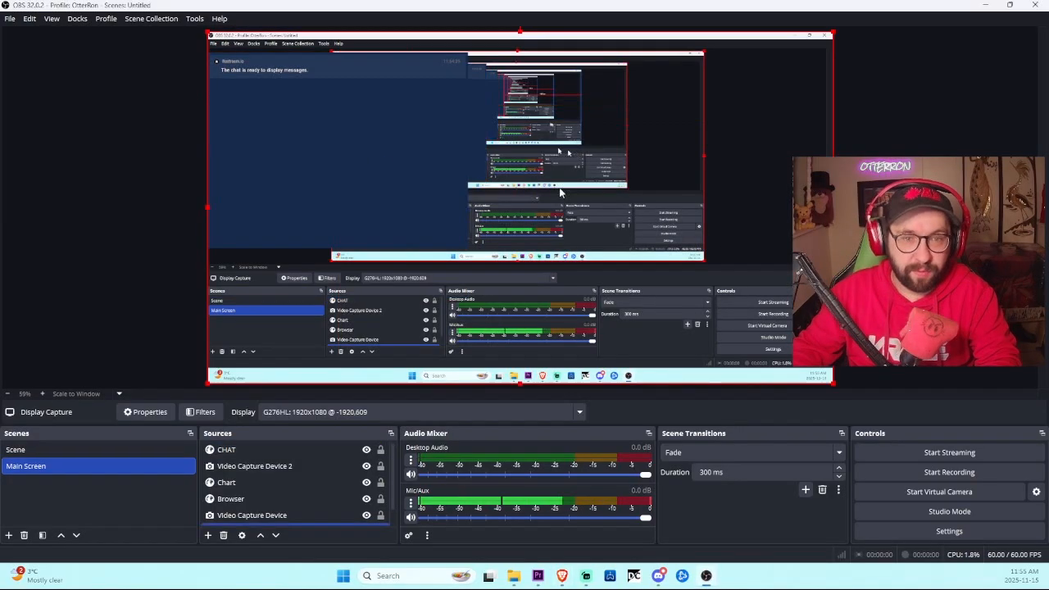
click(351, 139)
click(352, 140)
click(397, 163)
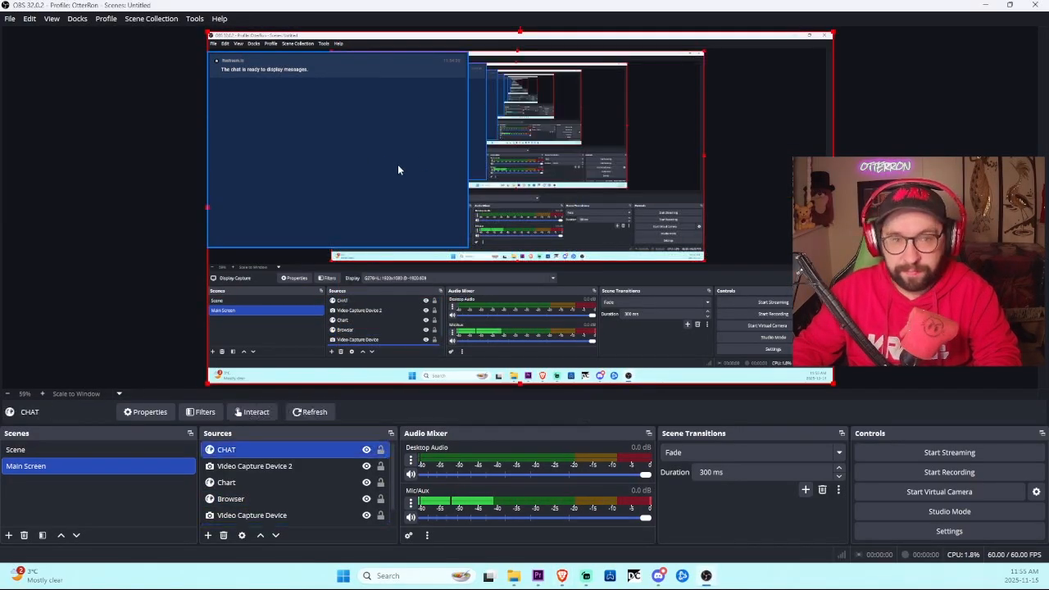
click(397, 163)
right_click(397, 164)
click(288, 90)
Step: Paste the replacement Restream chat URL into CHAT's properties and drag the overlay lower-left
right_click(285, 90)
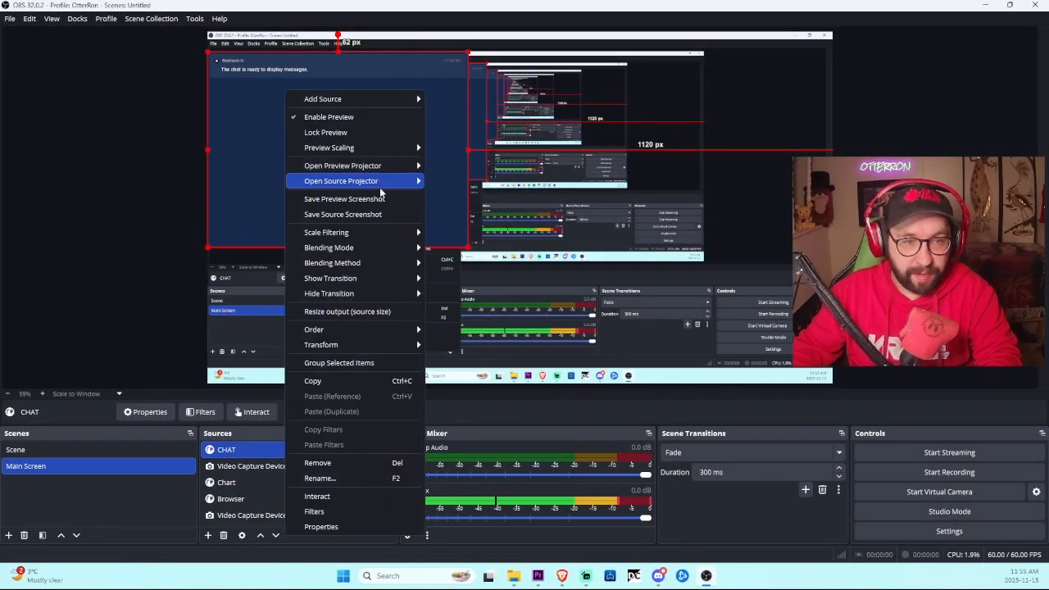
click(321, 526)
triple_click(561, 302)
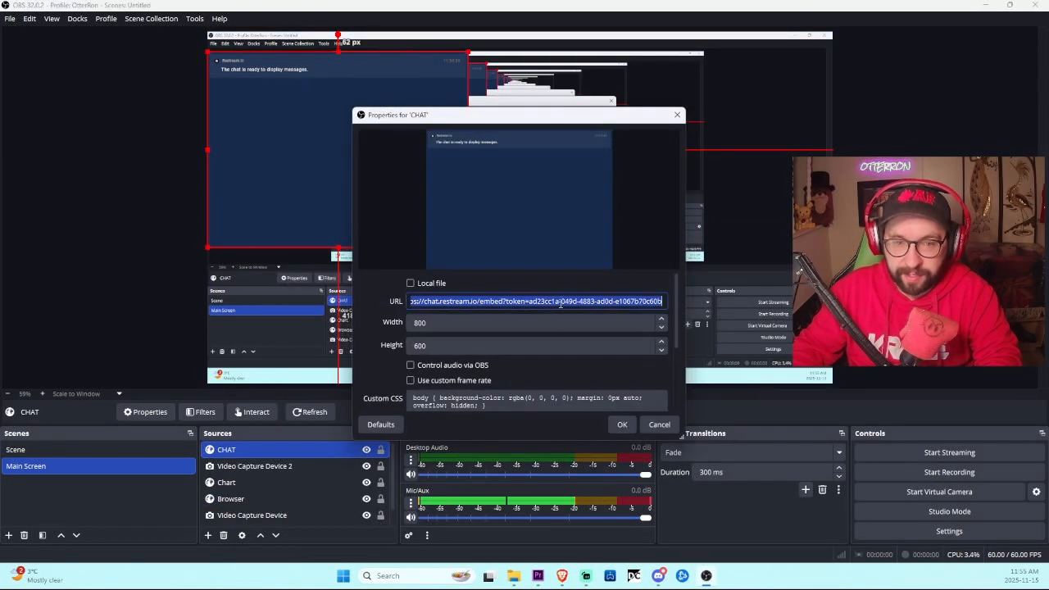
key(ctrl+v)
click(621, 425)
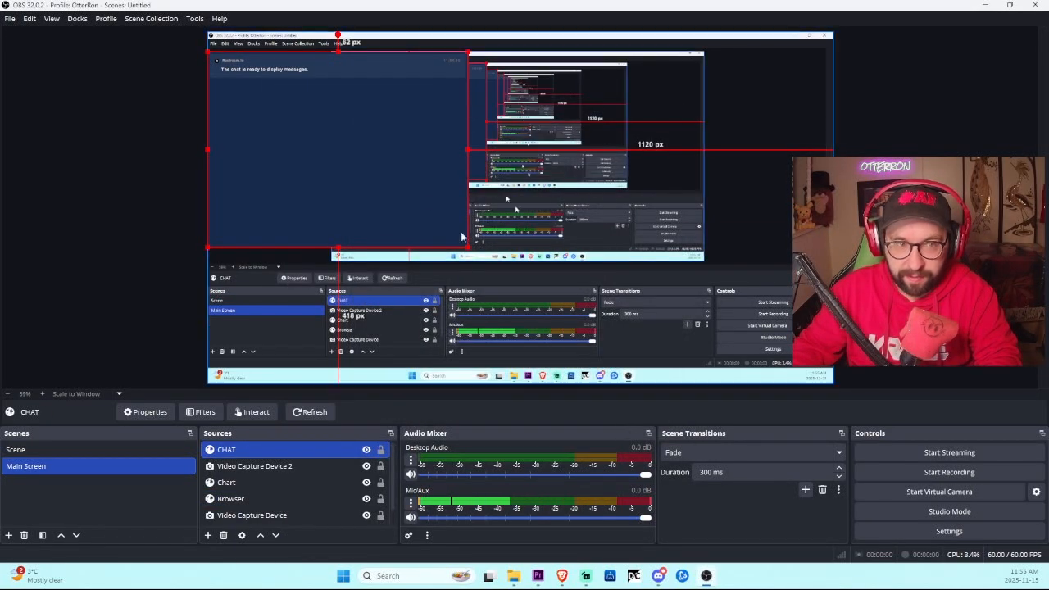
drag(339, 139, 351, 196)
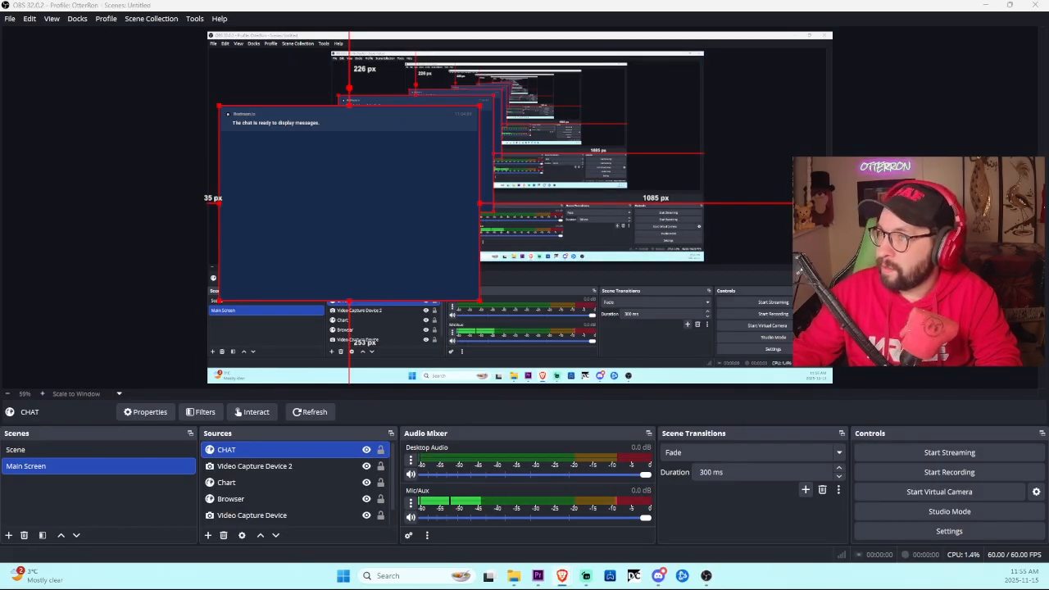
Step: Replace the CHAT source URL with the Restream chat link ending '&twitch-only=true'
click(332, 165)
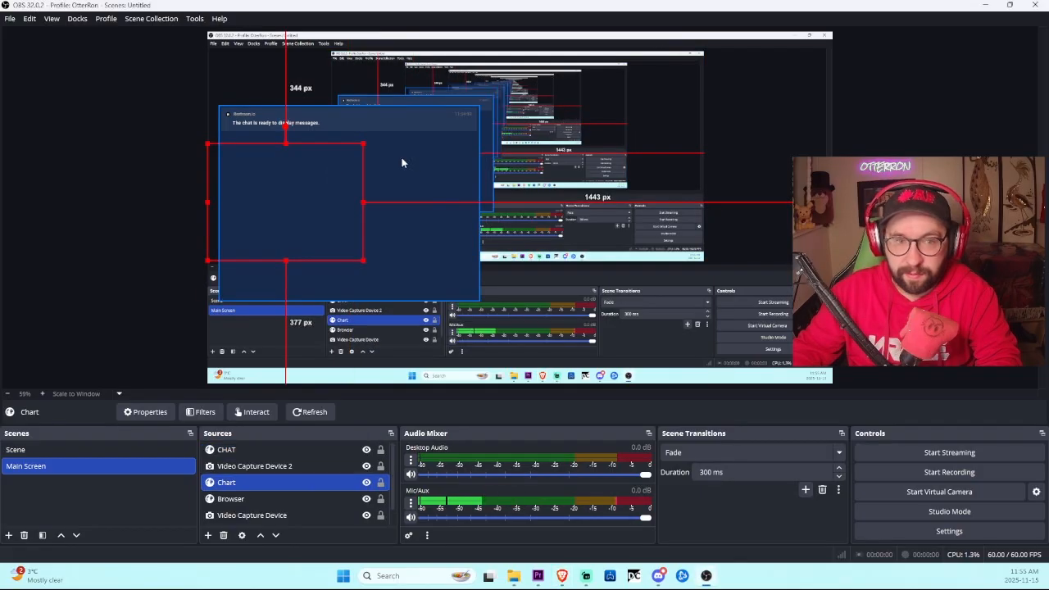
right_click(431, 150)
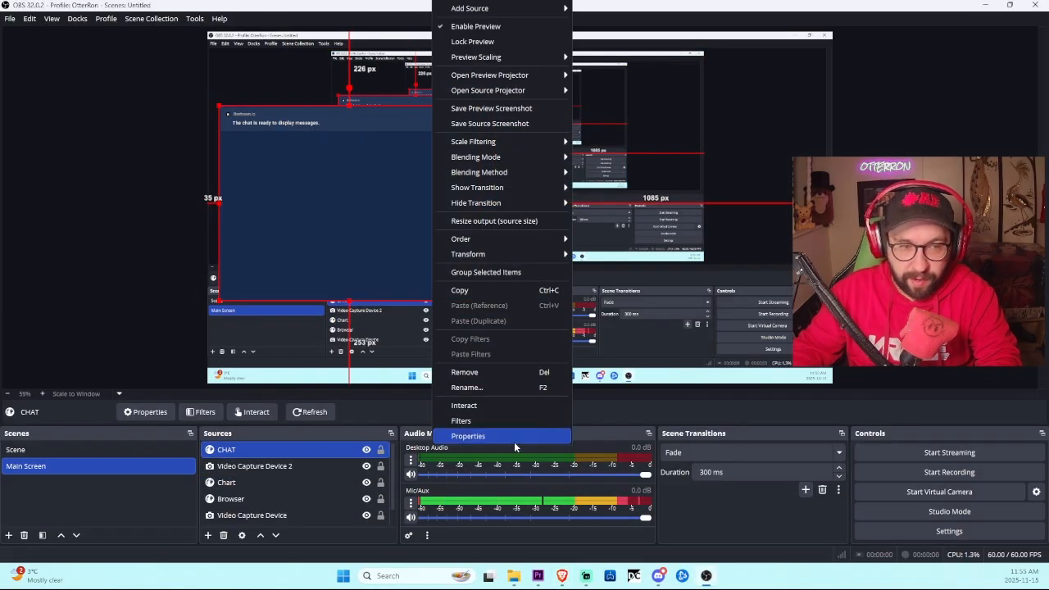
click(514, 437)
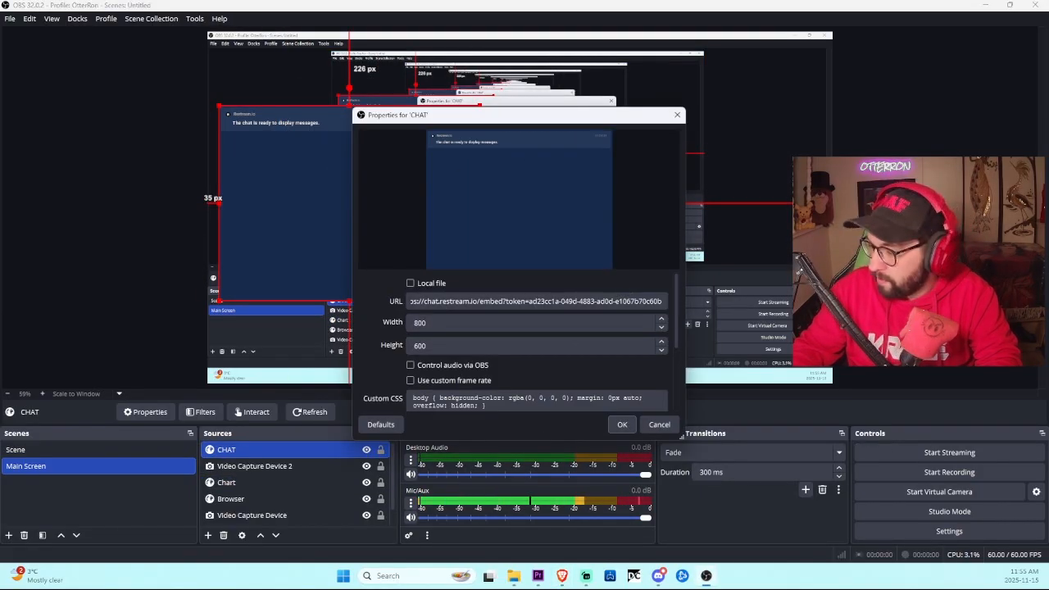
triple_click(511, 301)
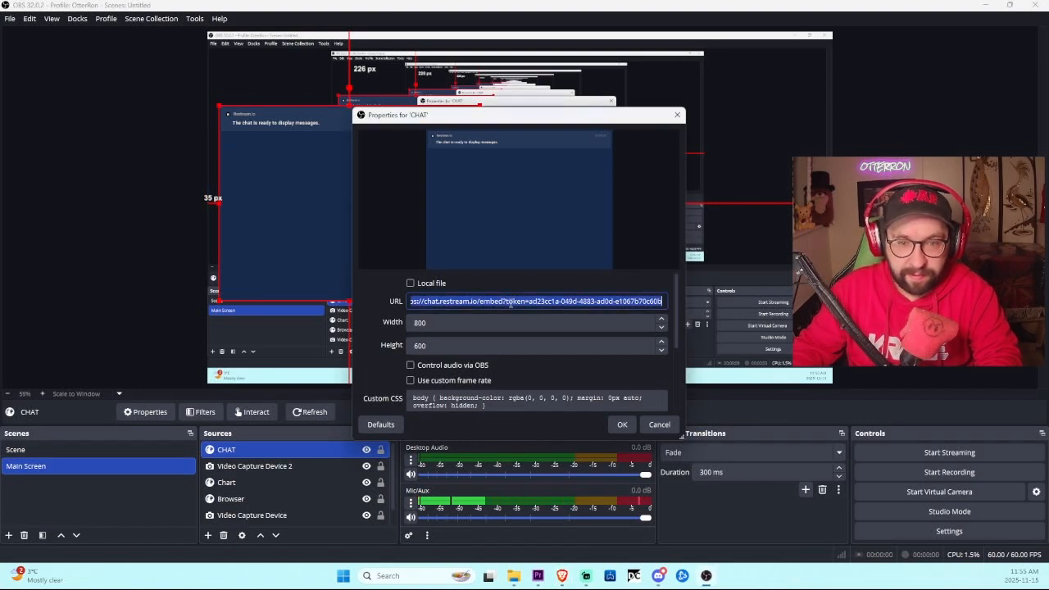
key(ctrl+v)
click(620, 425)
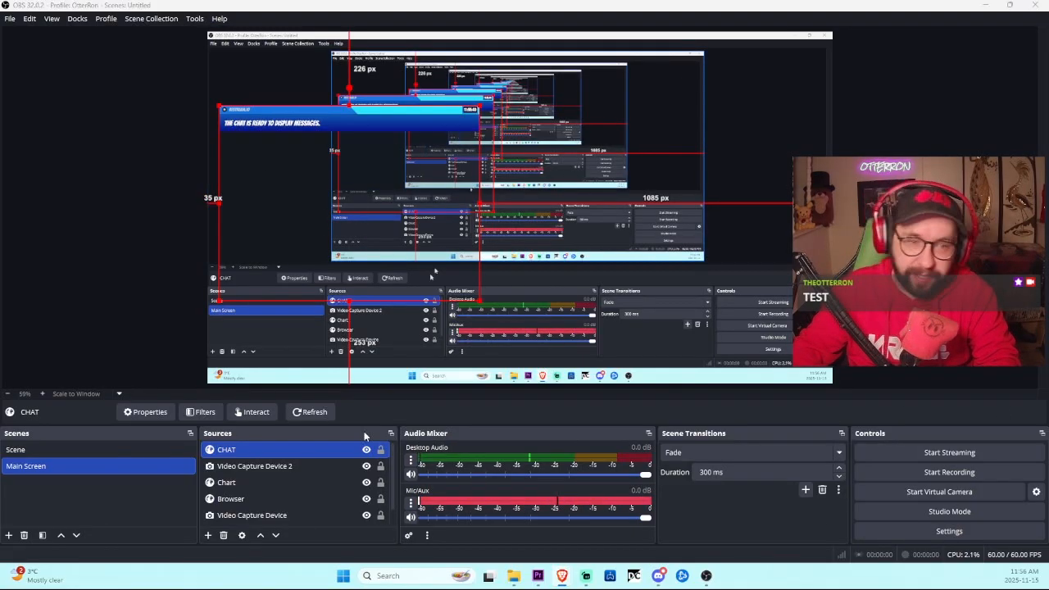
double_click(274, 450)
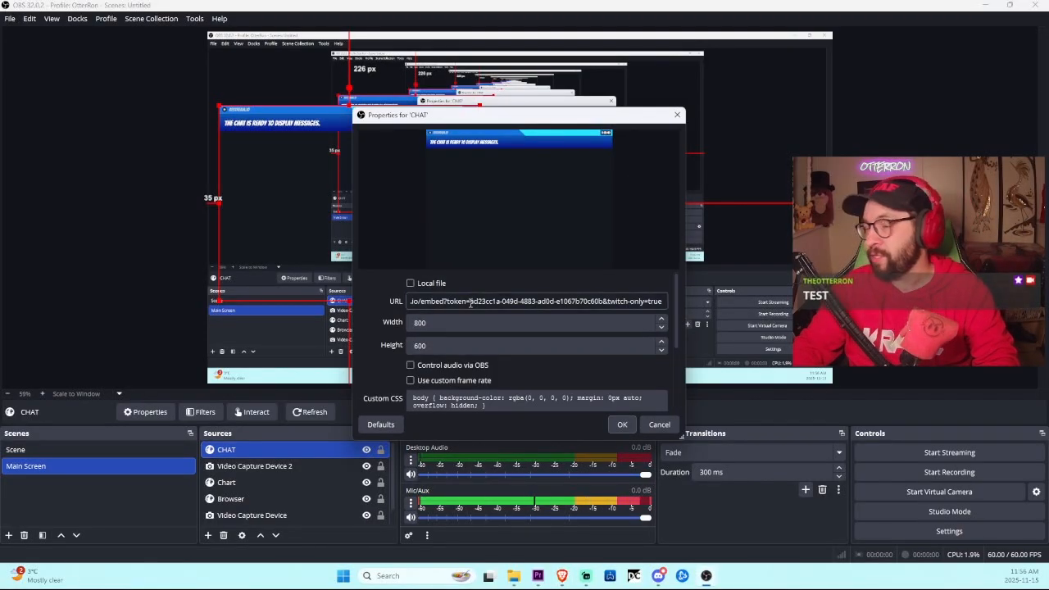
click(676, 115)
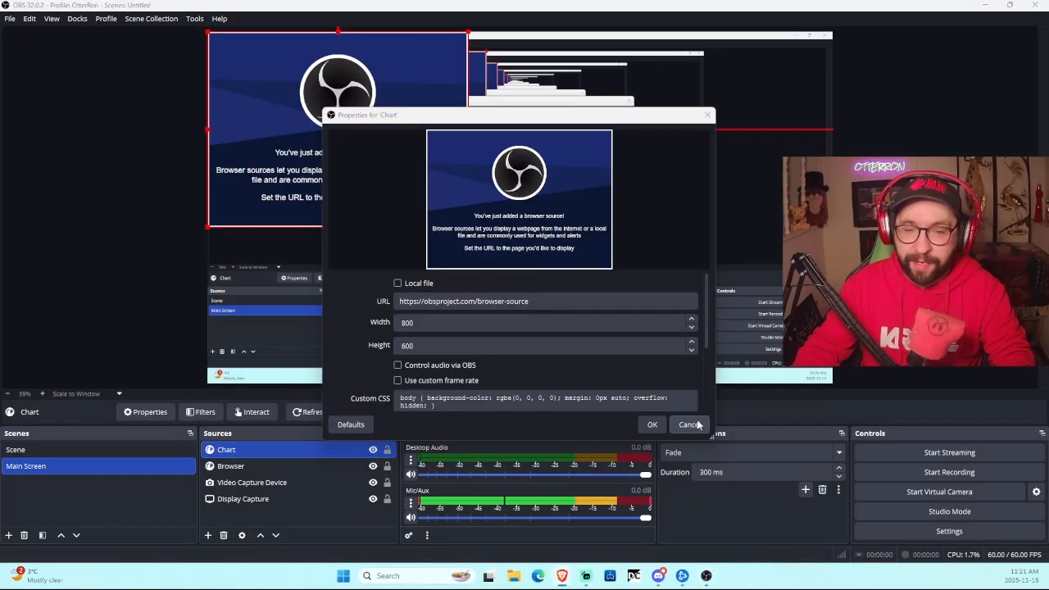
click(694, 418)
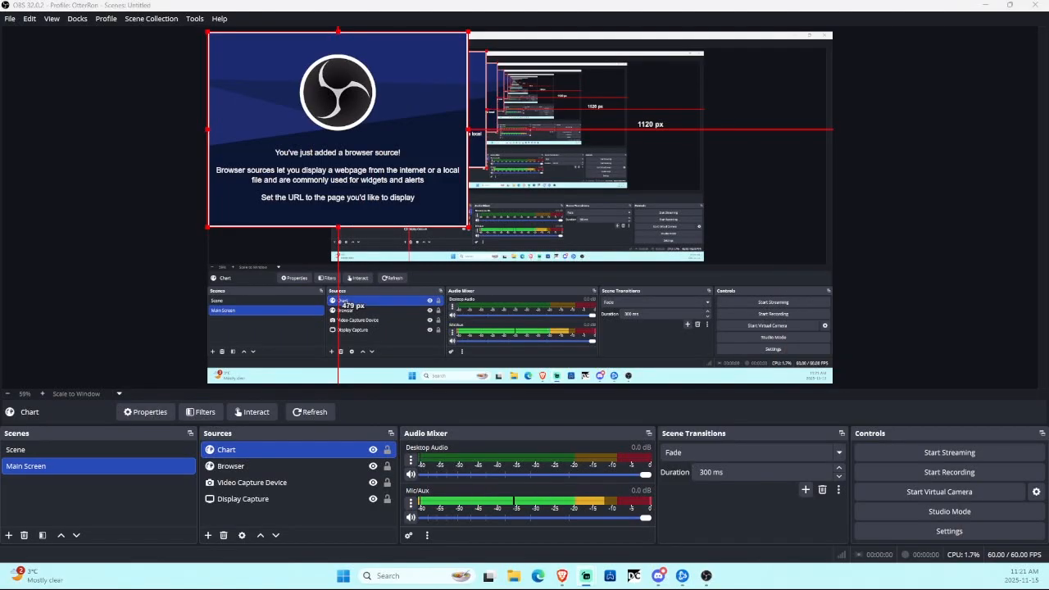
Step: Add a webcam source keeping the name 'Video Capture Device 2' and its default device settings
click(208, 535)
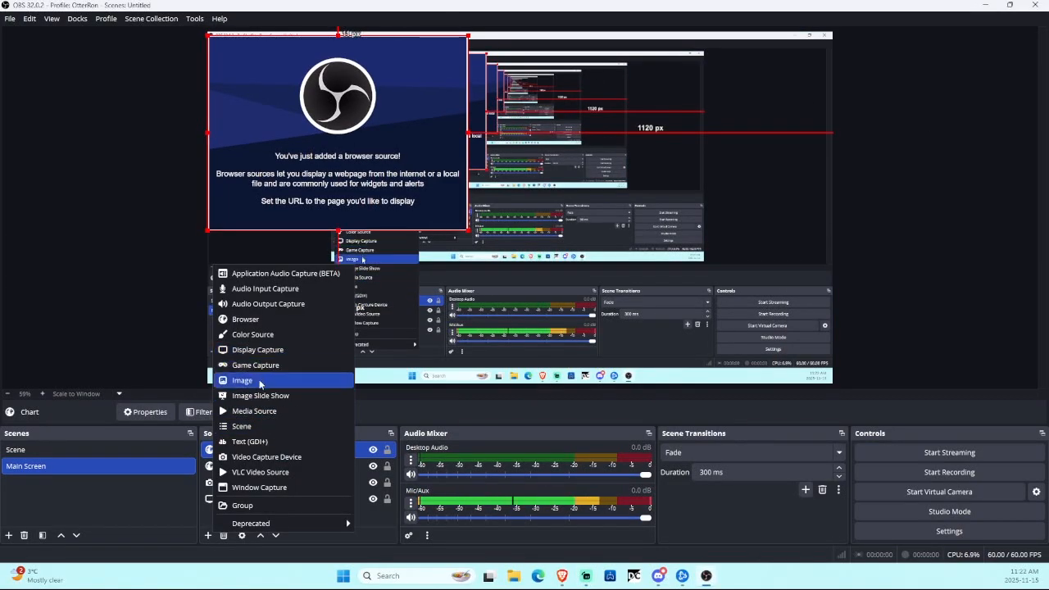
click(263, 456)
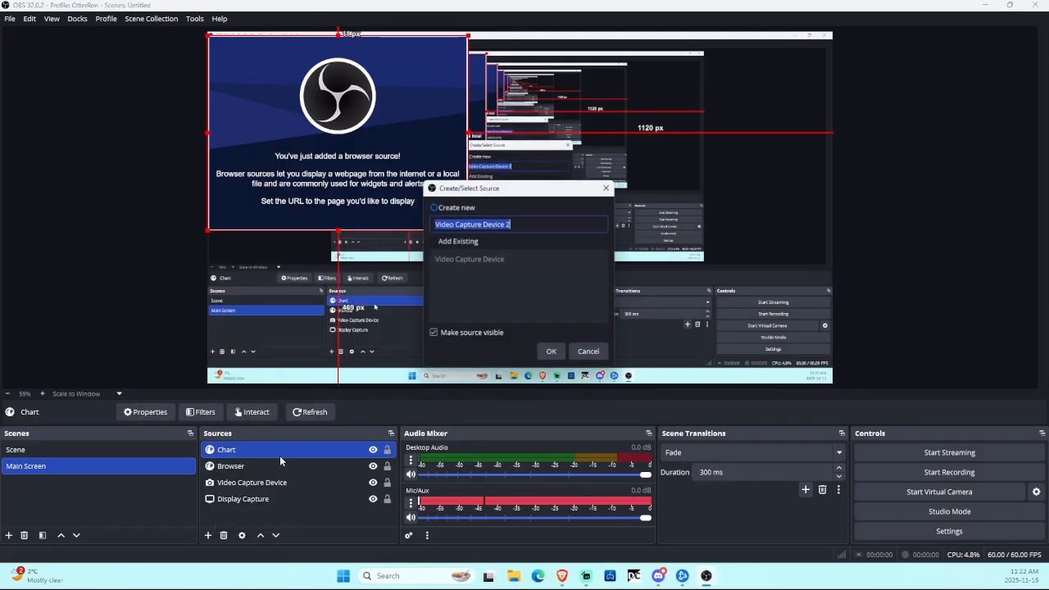
click(551, 351)
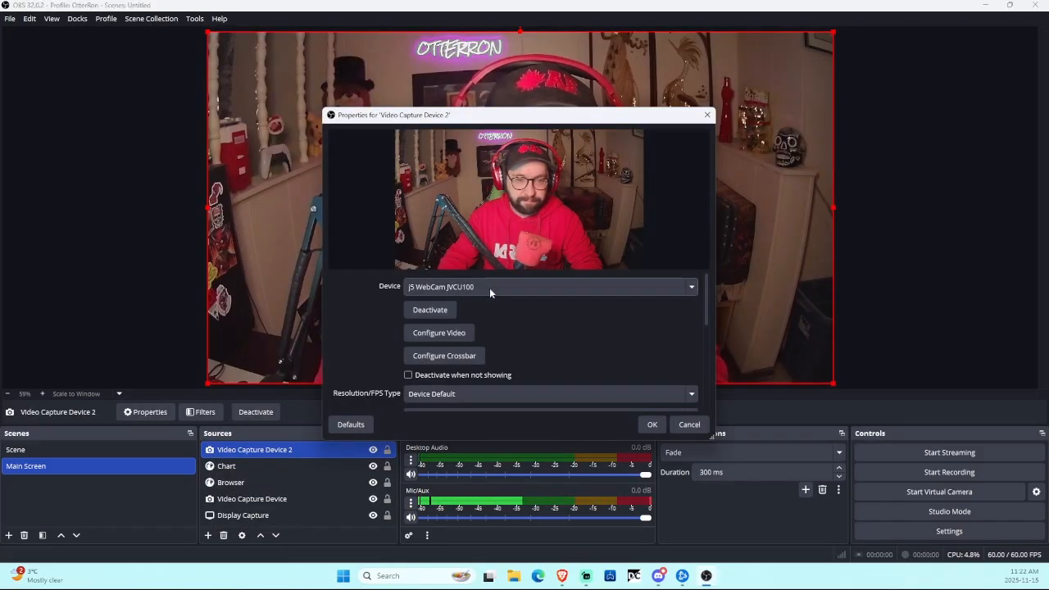
click(652, 425)
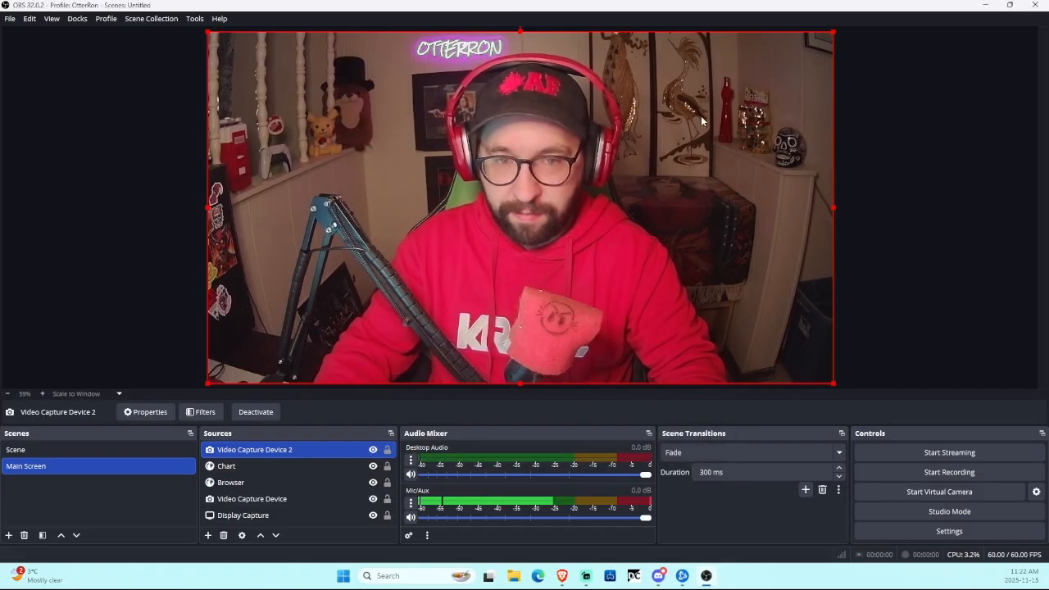
Step: Shrink Video Capture Device 2 and snap it to the canvas's right edge at mid-height
drag(207, 32, 716, 316)
drag(777, 360, 784, 196)
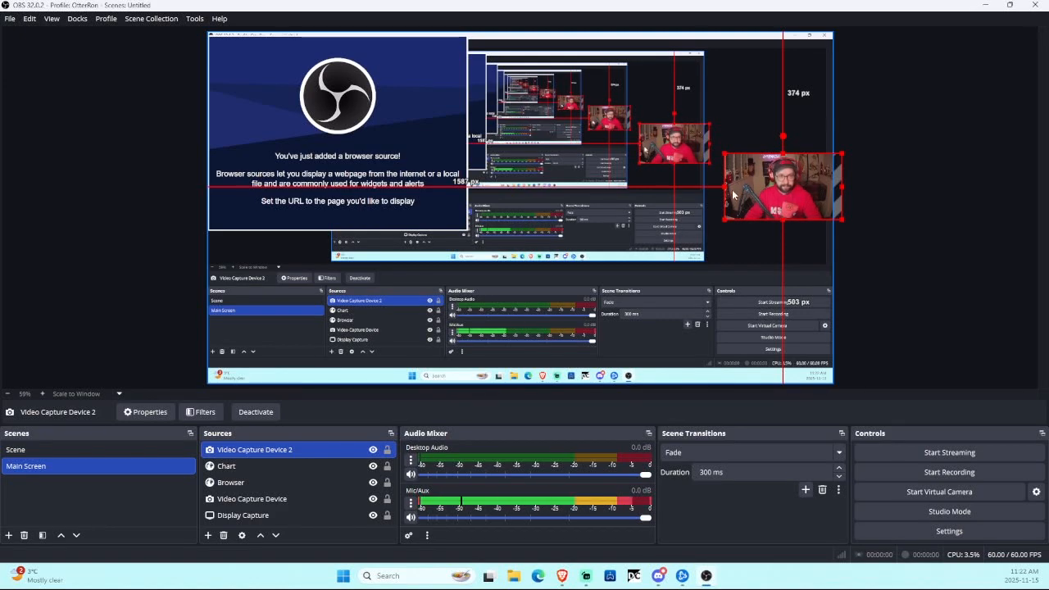
drag(729, 194, 720, 195)
click(873, 182)
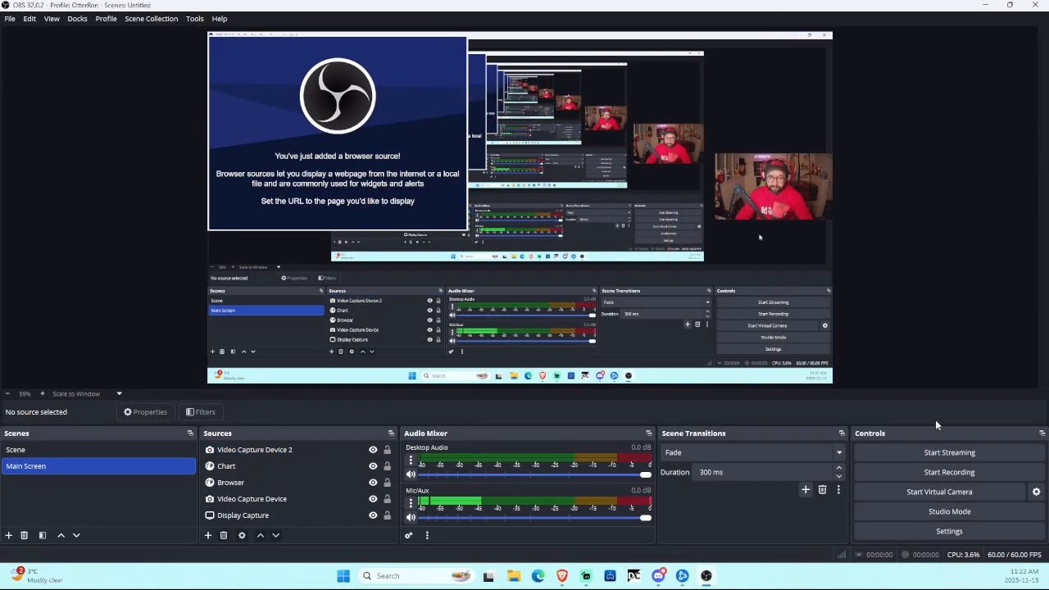